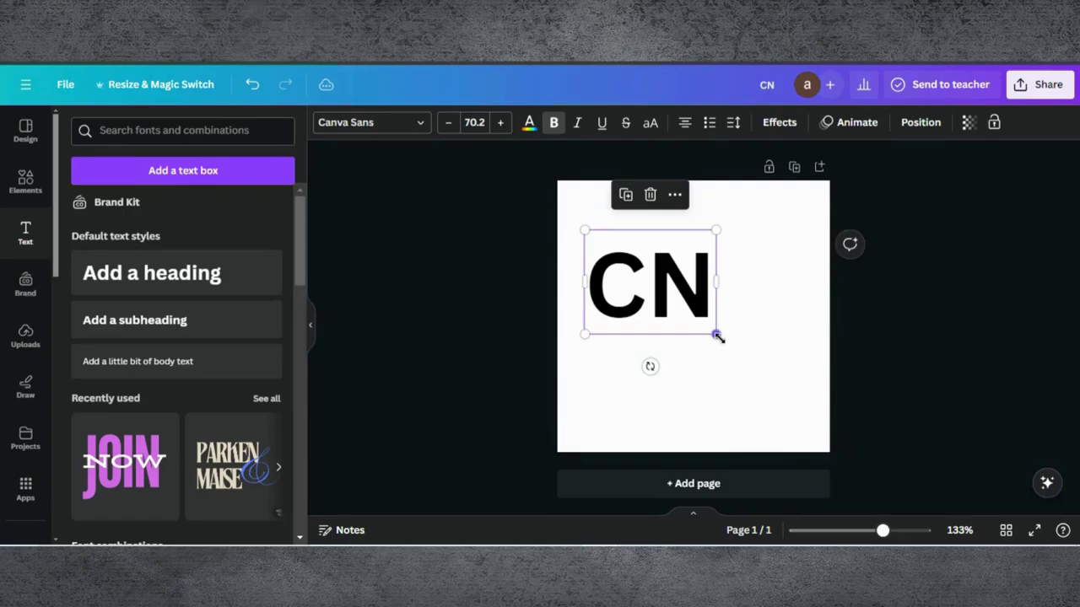
# Enlarge the CN text to size 116 and change its font to Anton
pyautogui.moveTo(717, 336); pyautogui.dragTo(807, 395)
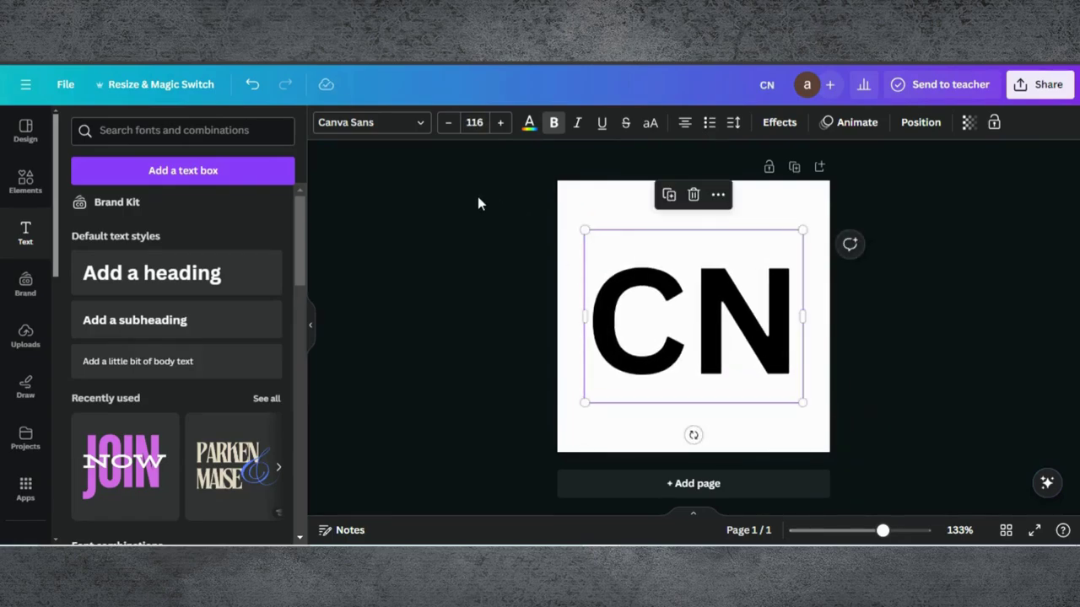
pyautogui.click(420, 124)
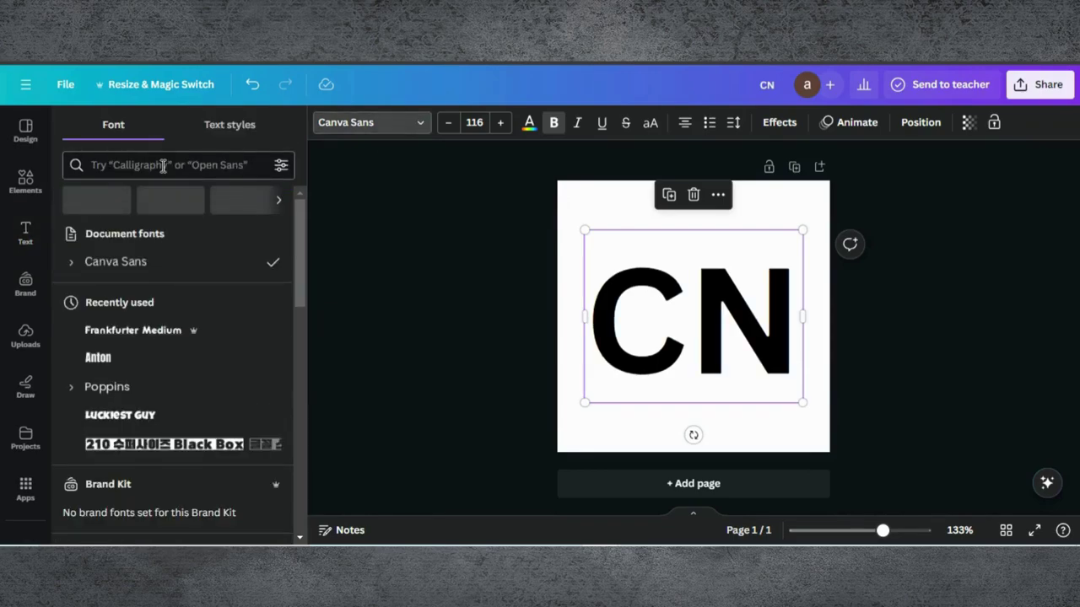
pyautogui.click(135, 357)
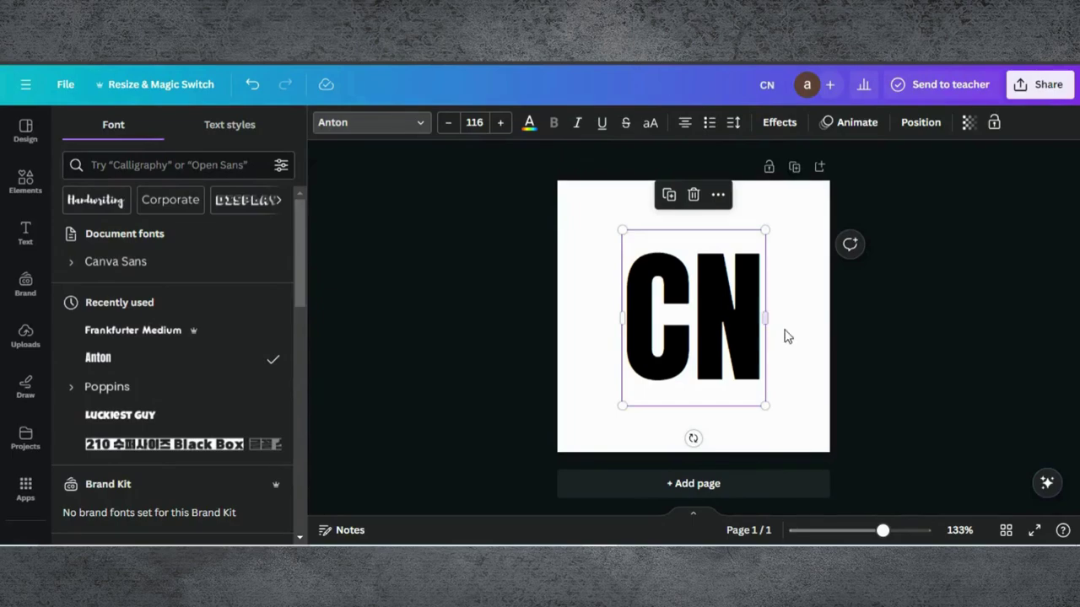
# Enlarge the CN text to size 157 and center it on the page
pyautogui.click(728, 328)
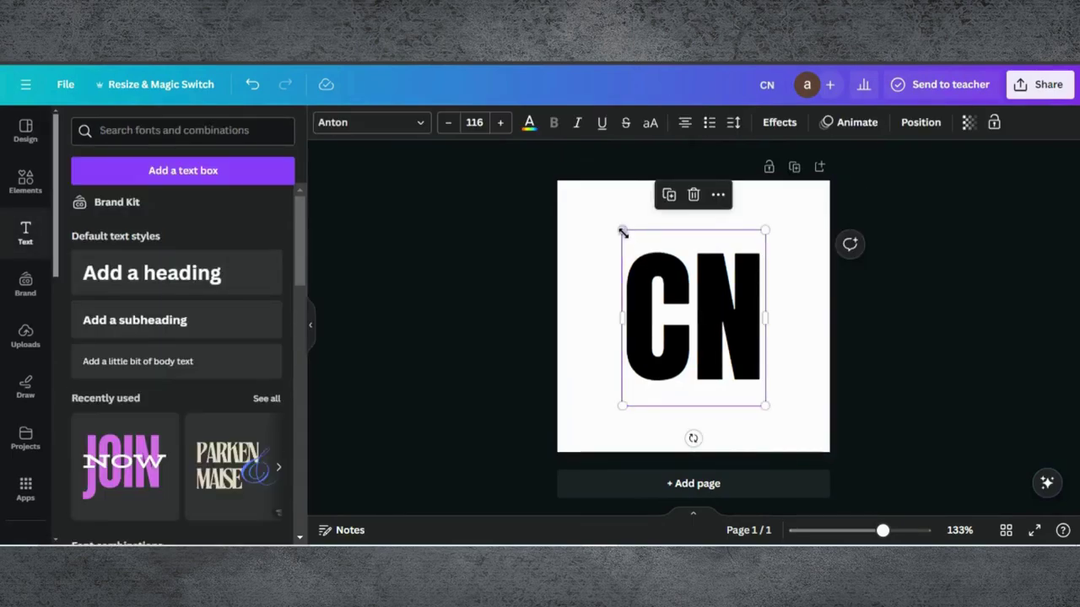
pyautogui.moveTo(608, 230); pyautogui.dragTo(563, 223)
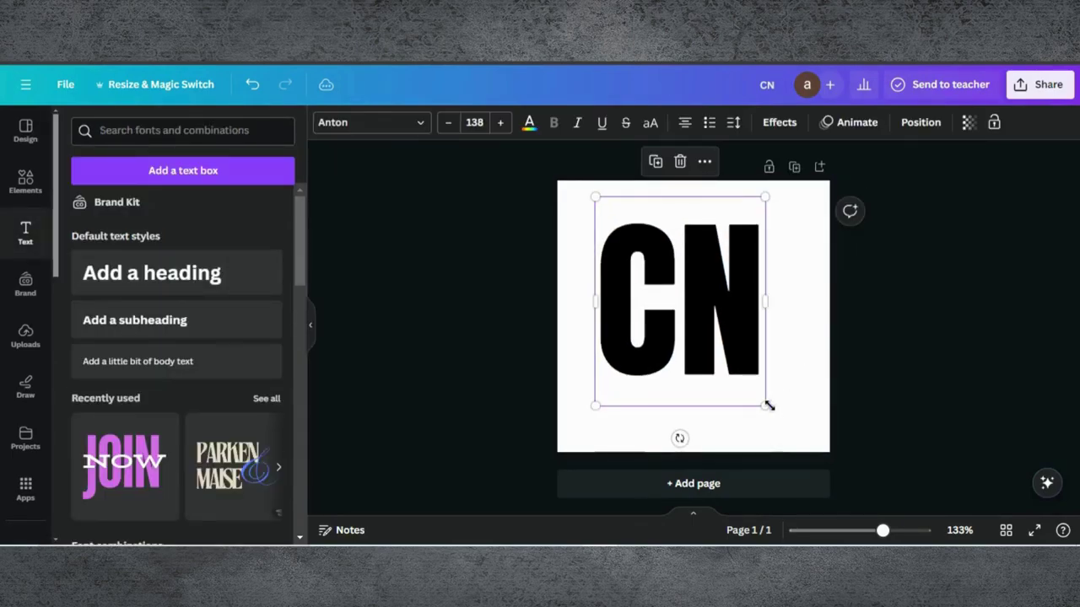
pyautogui.moveTo(767, 405); pyautogui.dragTo(824, 402)
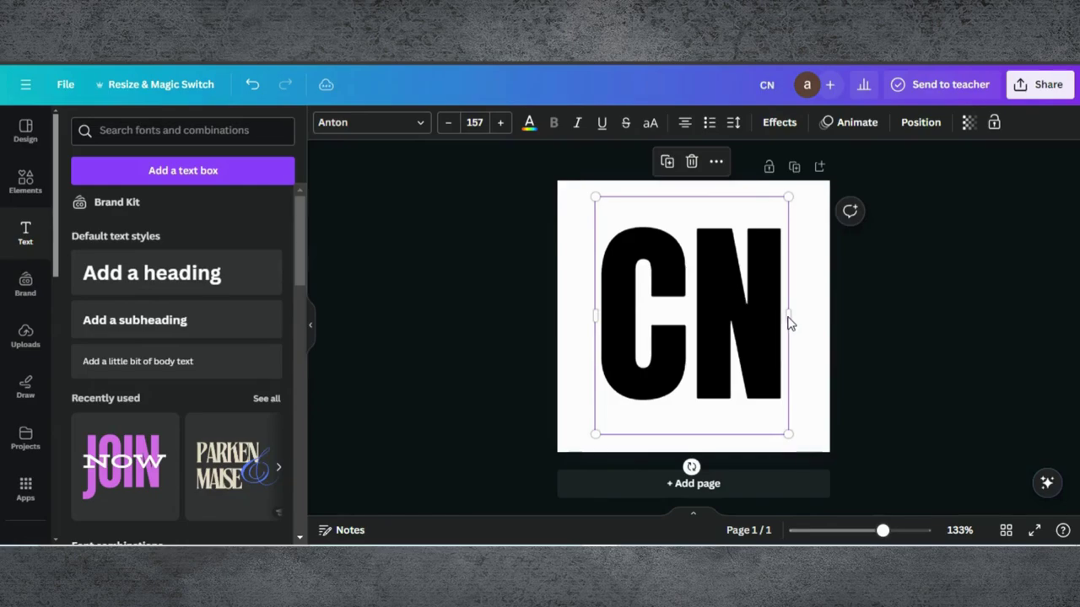
pyautogui.moveTo(792, 316); pyautogui.dragTo(802, 315)
pyautogui.doubleClick(682, 316)
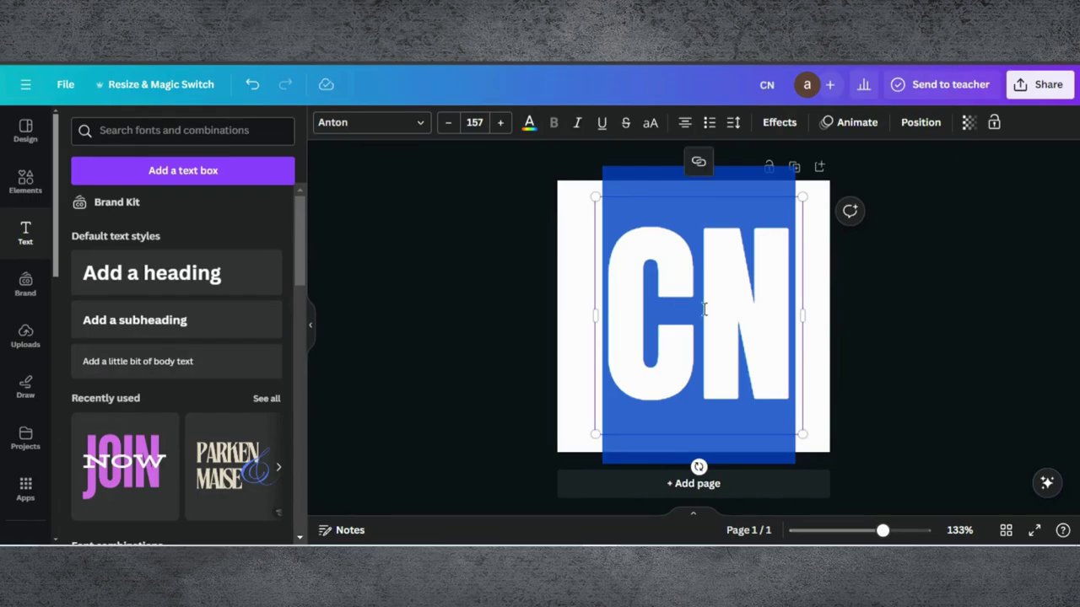
pyautogui.click(840, 318)
pyautogui.moveTo(746, 316); pyautogui.dragTo(740, 311)
pyautogui.click(958, 312)
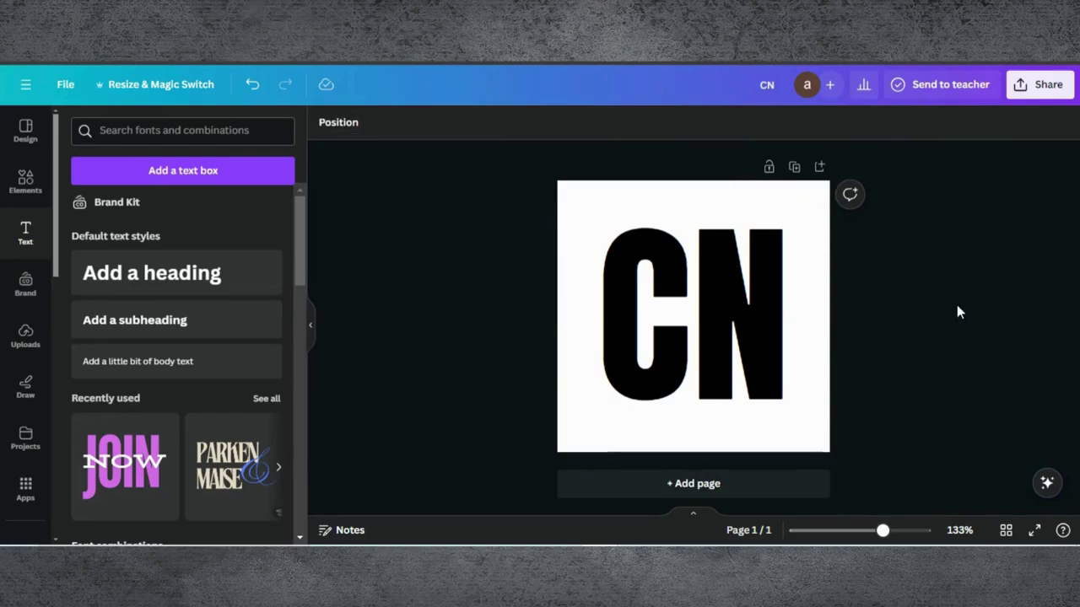
# Search the elements for lines, limit the results to graphics, and add a thin black brush-stroke line to the page
pyautogui.click(25, 181)
pyautogui.click(139, 135)
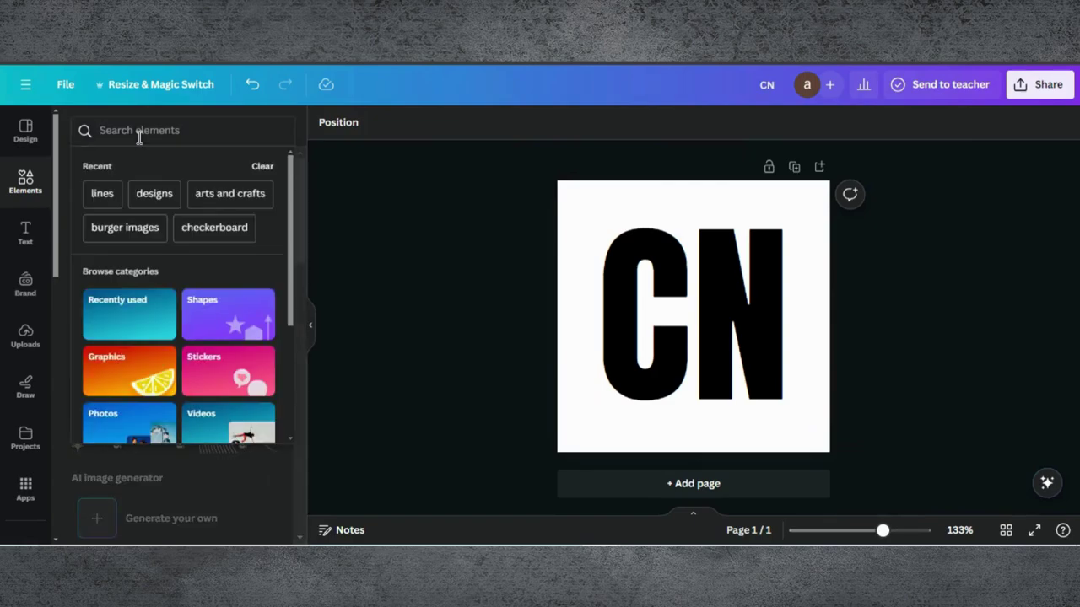
pyautogui.click(101, 194)
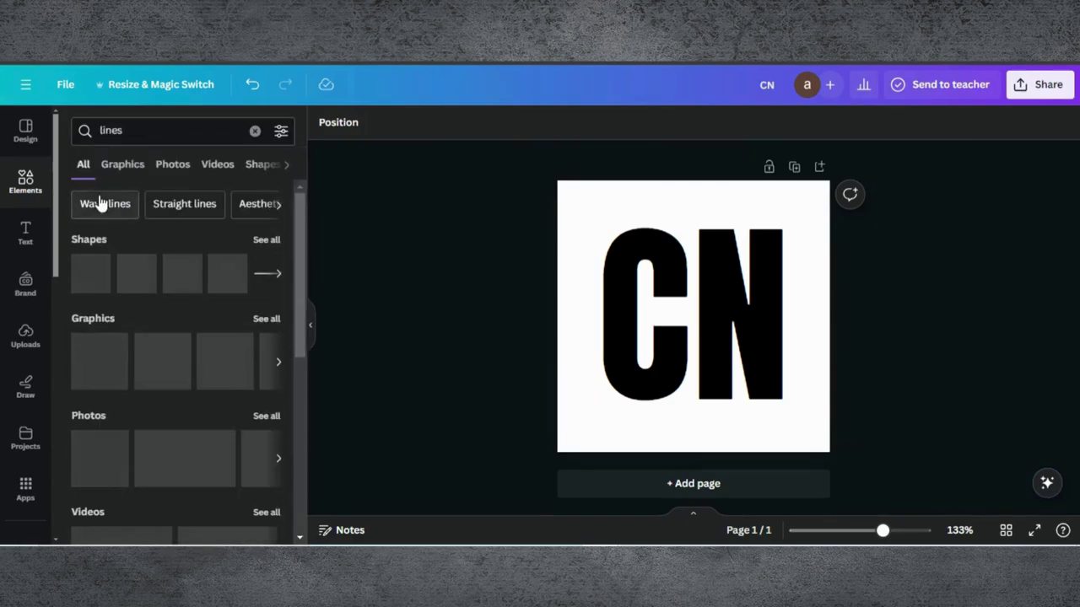
pyautogui.click(133, 167)
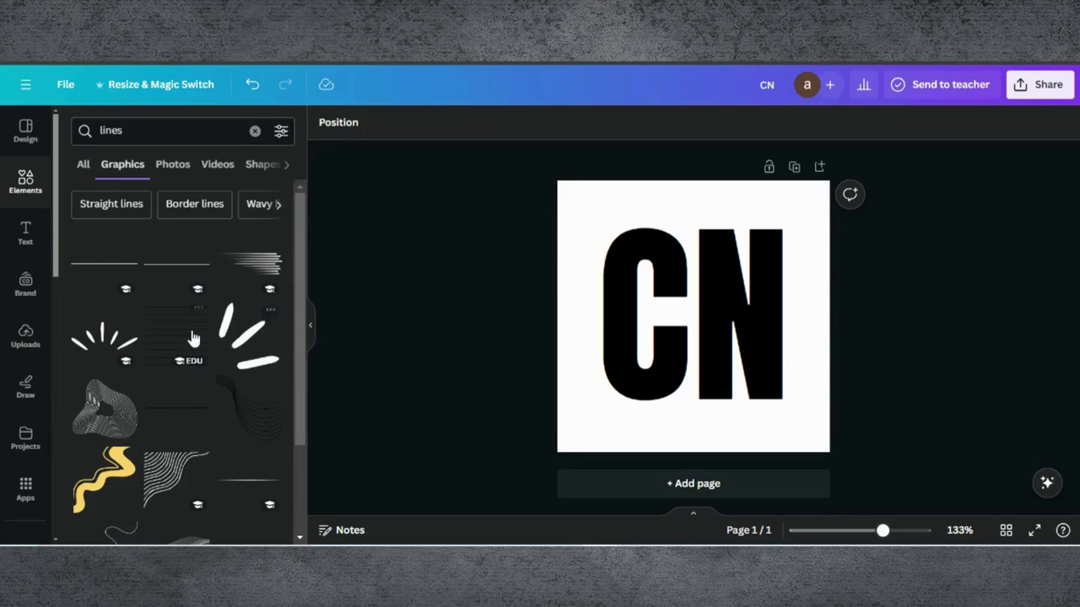
pyautogui.scroll(-8, 193, 337)
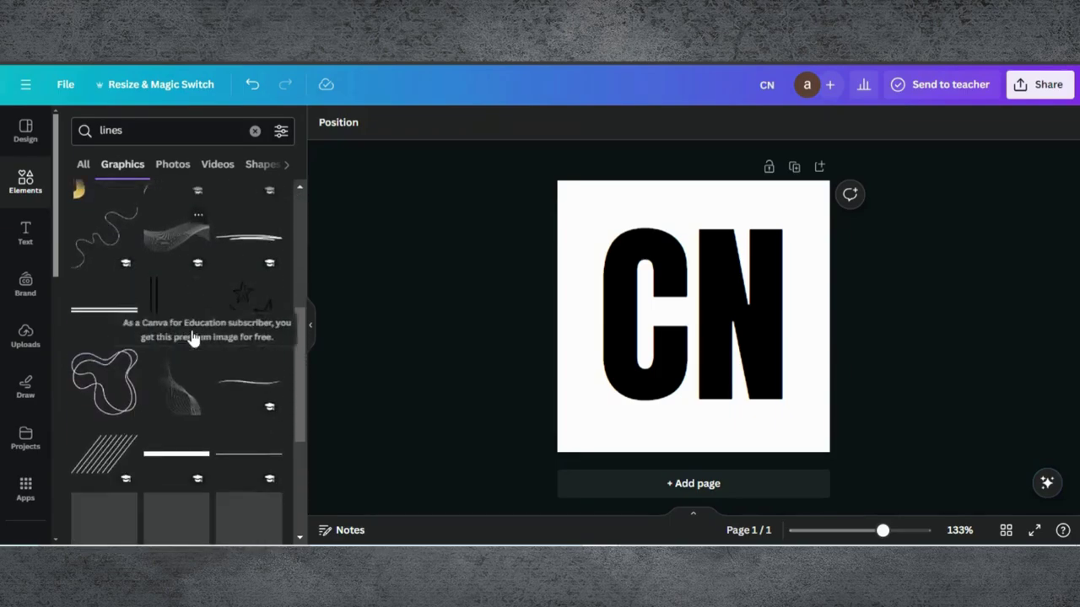
pyautogui.scroll(-3, 193, 338)
pyautogui.click(193, 331)
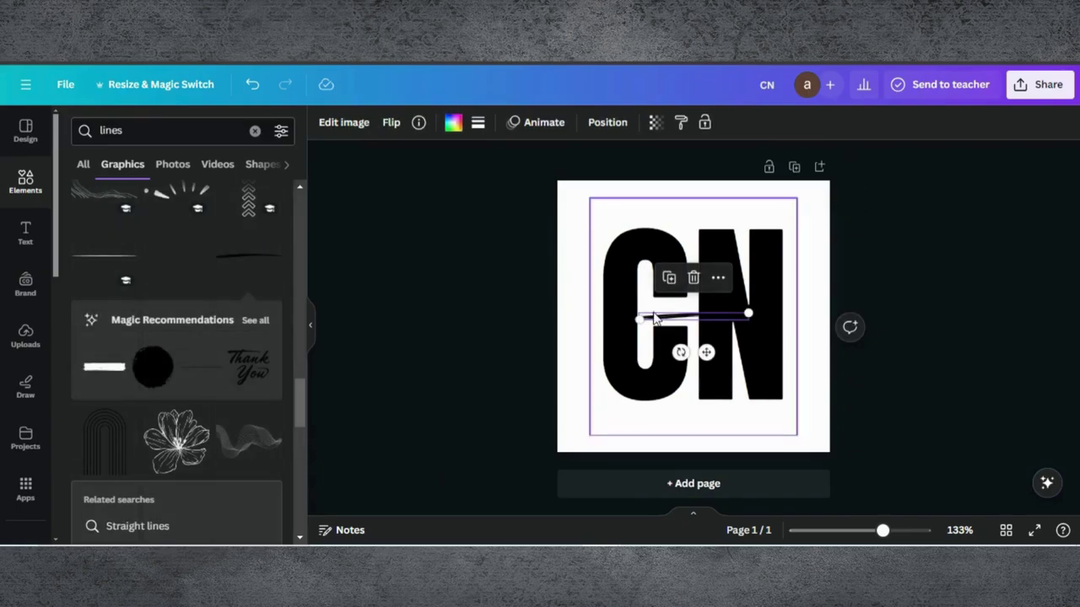
# Lengthen the brush-stroke line and rotate it diagonally across the CN letters, from the page's lower-left to its upper-right
pyautogui.moveTo(625, 328); pyautogui.dragTo(570, 328)
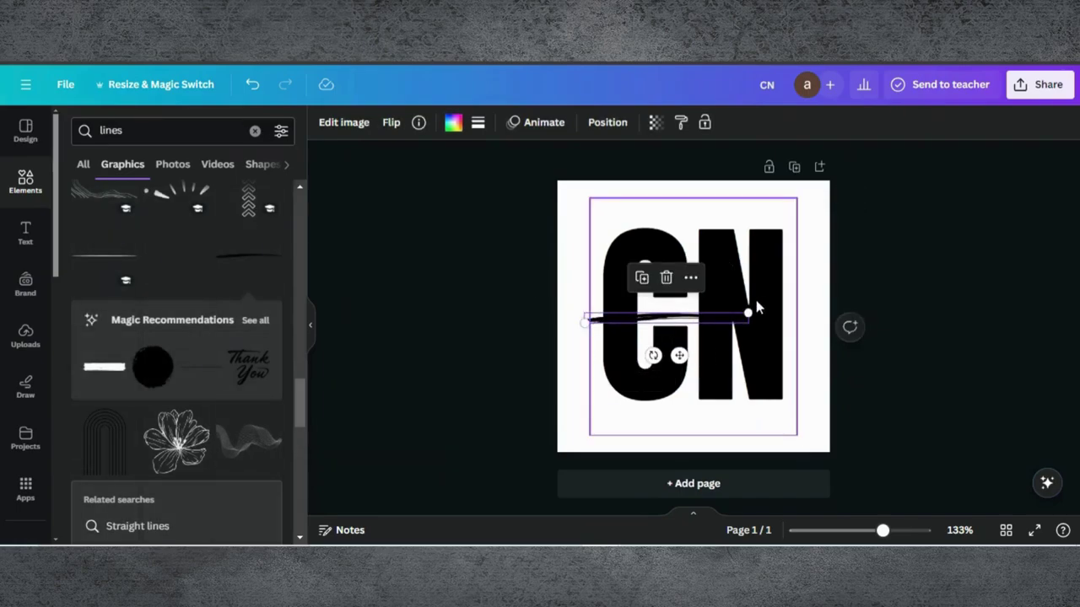
pyautogui.moveTo(746, 315); pyautogui.dragTo(815, 312)
pyautogui.moveTo(687, 355); pyautogui.dragTo(719, 350)
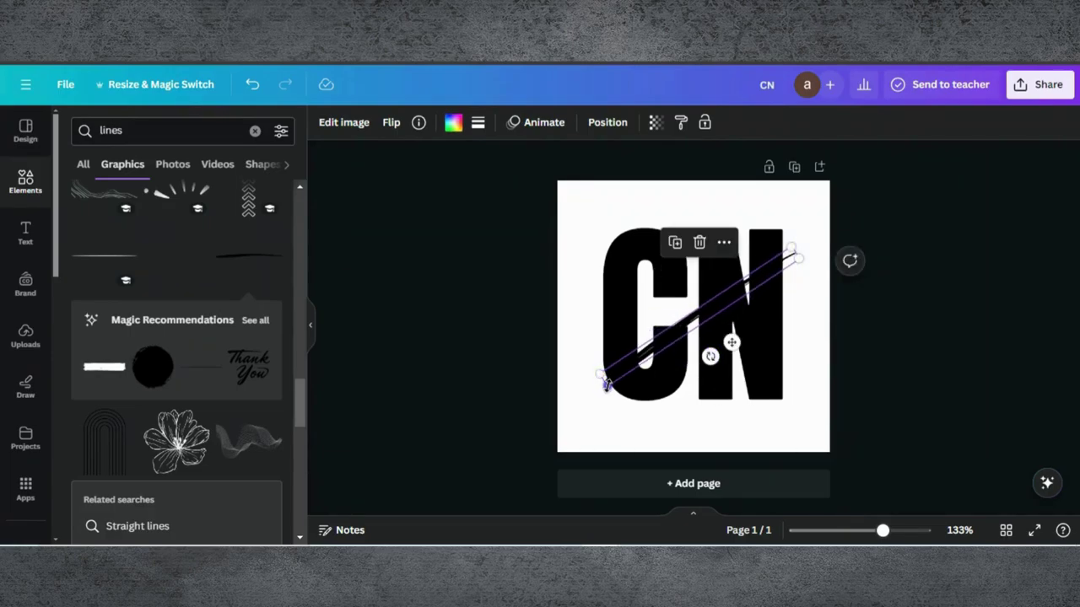
pyautogui.moveTo(606, 388); pyautogui.dragTo(590, 433)
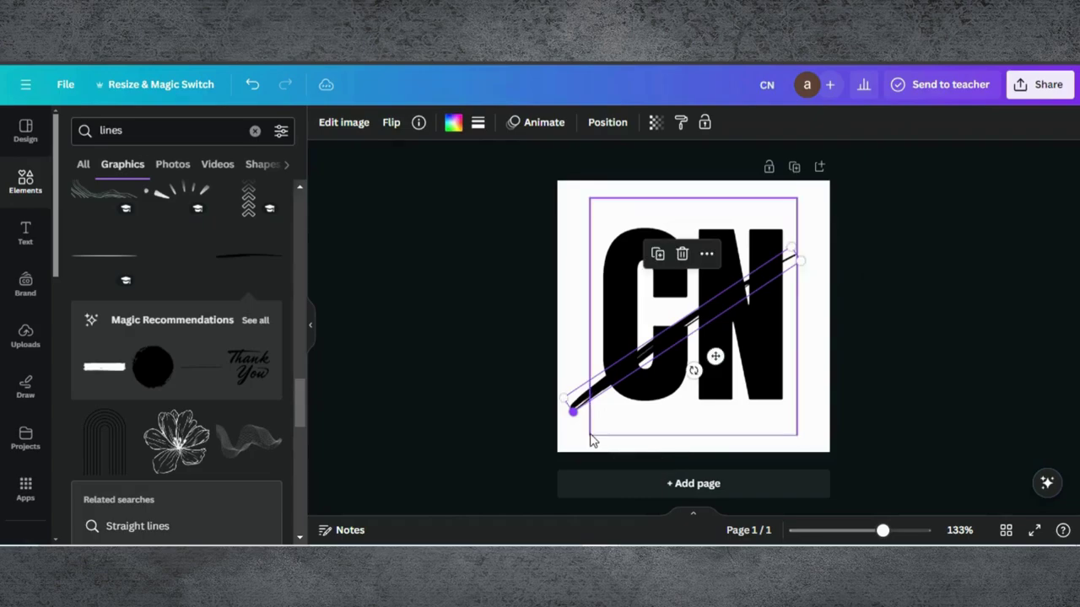
pyautogui.moveTo(694, 369)
pyautogui.mouseDown()
pyautogui.moveTo(706, 369)
pyautogui.moveTo(729, 336)
pyautogui.moveTo(719, 351)
pyautogui.moveTo(679, 340)
pyautogui.mouseUp()
pyautogui.click(608, 122)
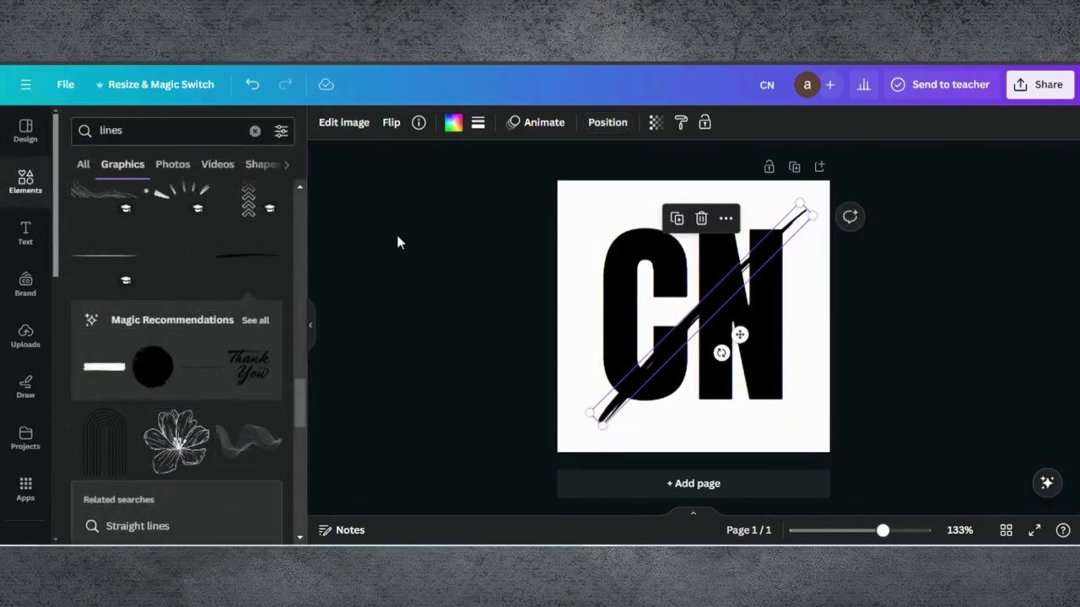
# Clear the element search, add a square shape, and place it in the page's upper-left corner
pyautogui.click(255, 131)
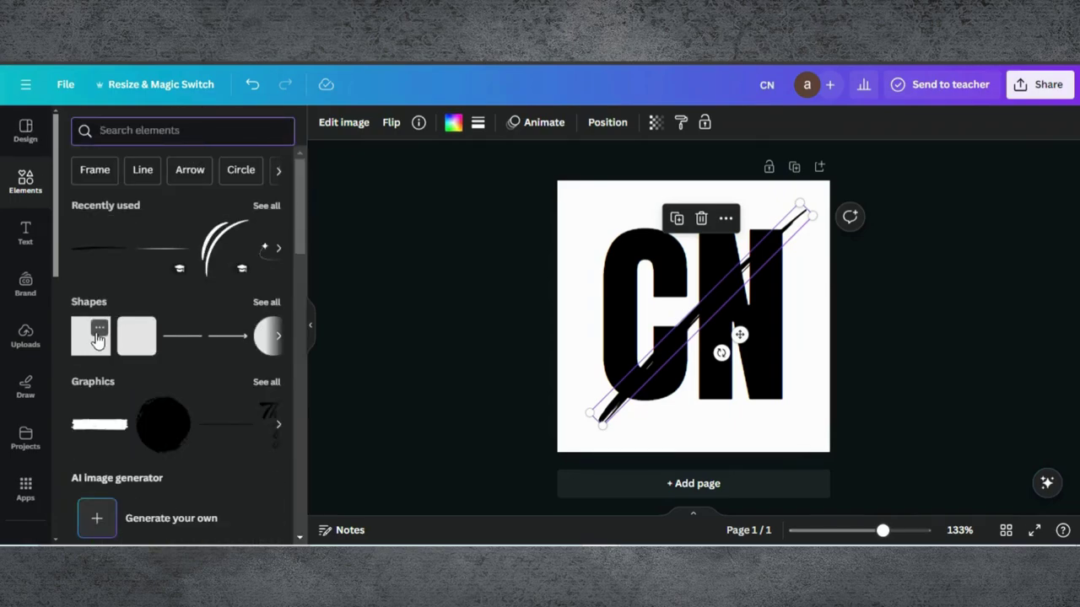
pyautogui.click(97, 337)
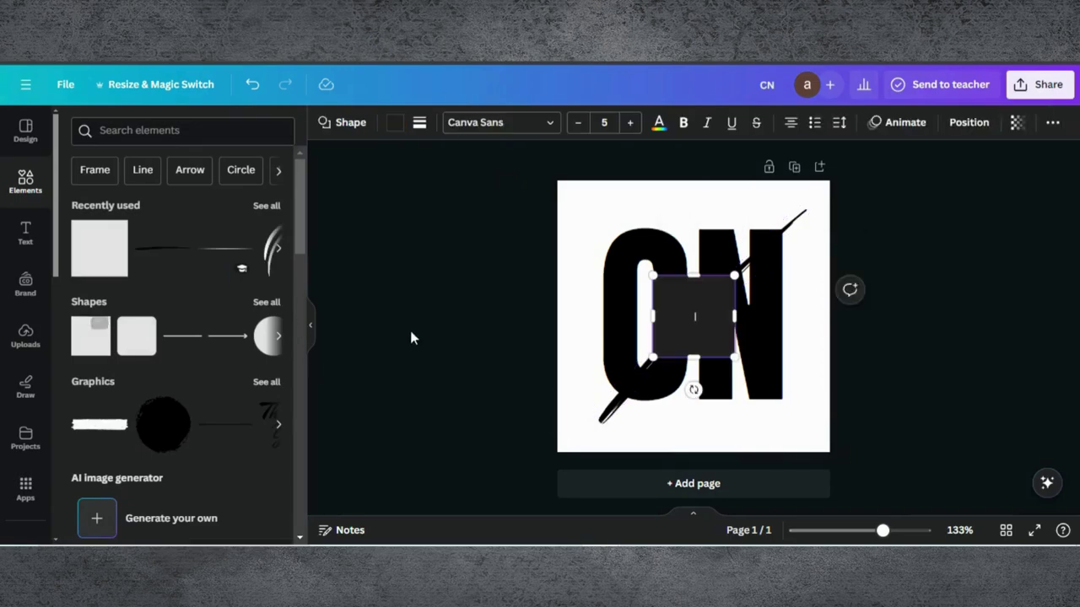
pyautogui.click(603, 309)
pyautogui.moveTo(694, 308); pyautogui.dragTo(599, 217)
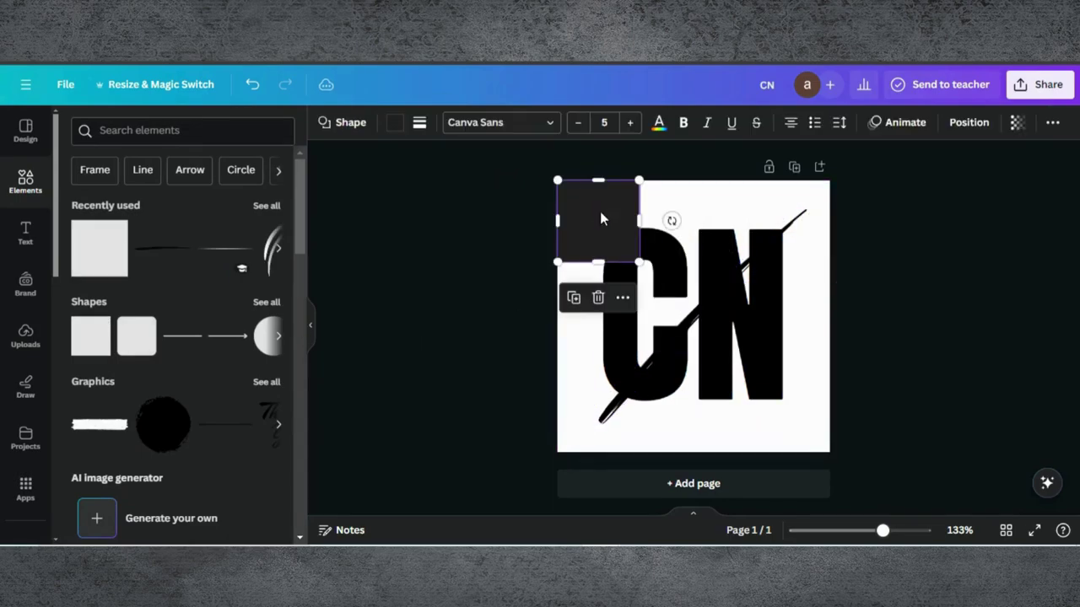
# Stretch the dark square into a rectangle and rotate it so its lower edge follows the diagonal brush line
pyautogui.moveTo(649, 259); pyautogui.dragTo(730, 278)
pyautogui.moveTo(761, 227); pyautogui.dragTo(736, 169)
pyautogui.moveTo(608, 226); pyautogui.dragTo(593, 284)
pyautogui.moveTo(674, 357); pyautogui.dragTo(683, 342)
pyautogui.moveTo(649, 278); pyautogui.dragTo(664, 282)
pyautogui.moveTo(704, 233); pyautogui.dragTo(844, 172)
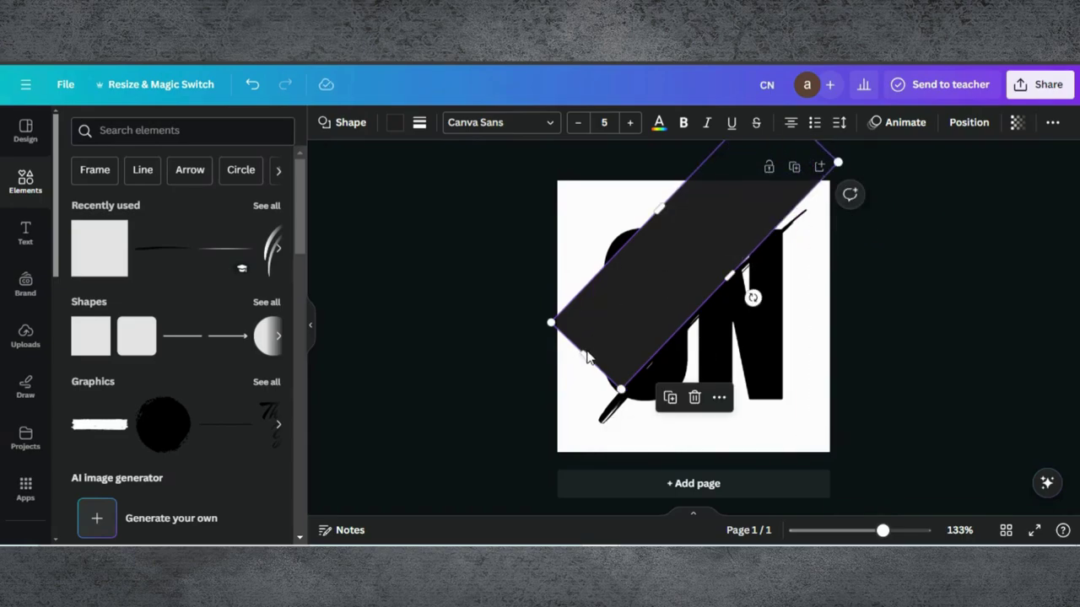
# Extend the rotated rectangle over the page's entire upper-left half and fine-tune its edge along the brush line
pyautogui.moveTo(543, 373); pyautogui.dragTo(469, 451)
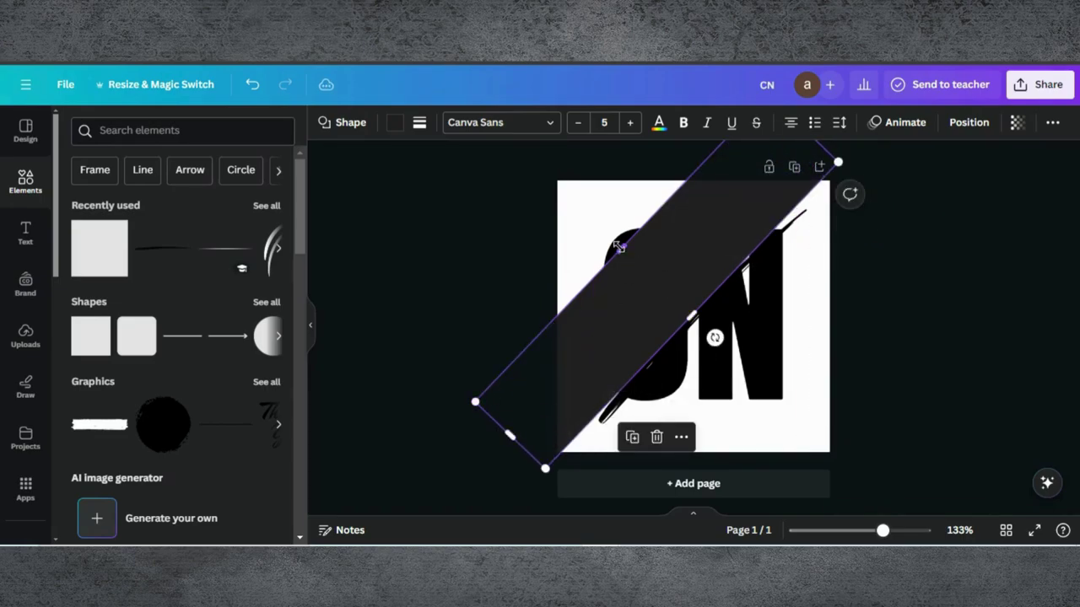
pyautogui.moveTo(619, 247); pyautogui.dragTo(520, 176)
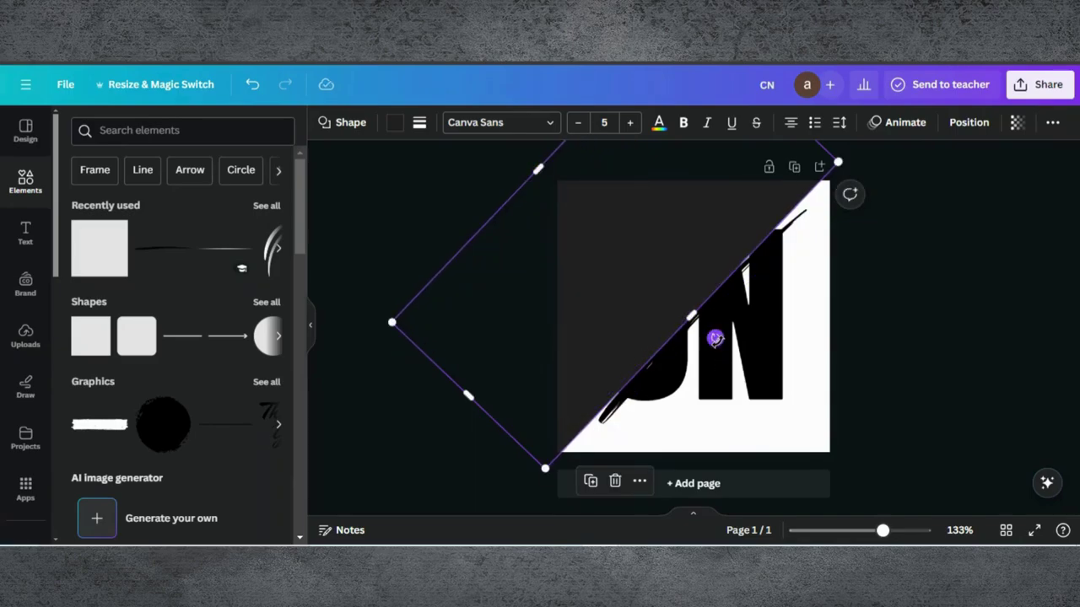
pyautogui.moveTo(663, 260); pyautogui.dragTo(665, 263)
pyautogui.moveTo(717, 340); pyautogui.dragTo(713, 346)
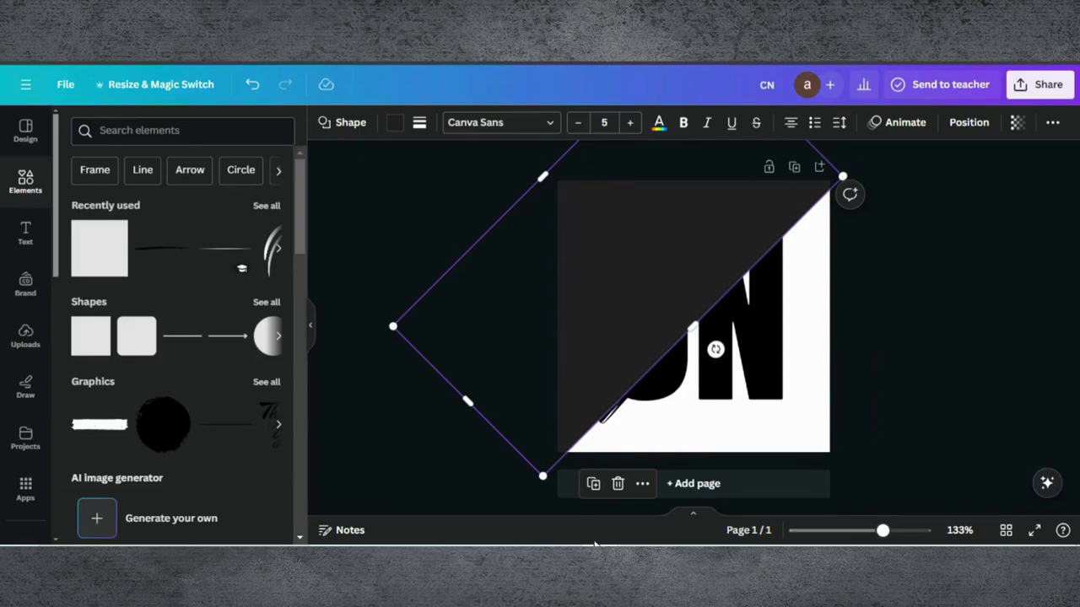
# Duplicate the dark rectangle and position the copy over the page's lower-right half, closing the gap along the diagonal
pyautogui.click(595, 486)
pyautogui.moveTo(636, 326); pyautogui.dragTo(780, 448)
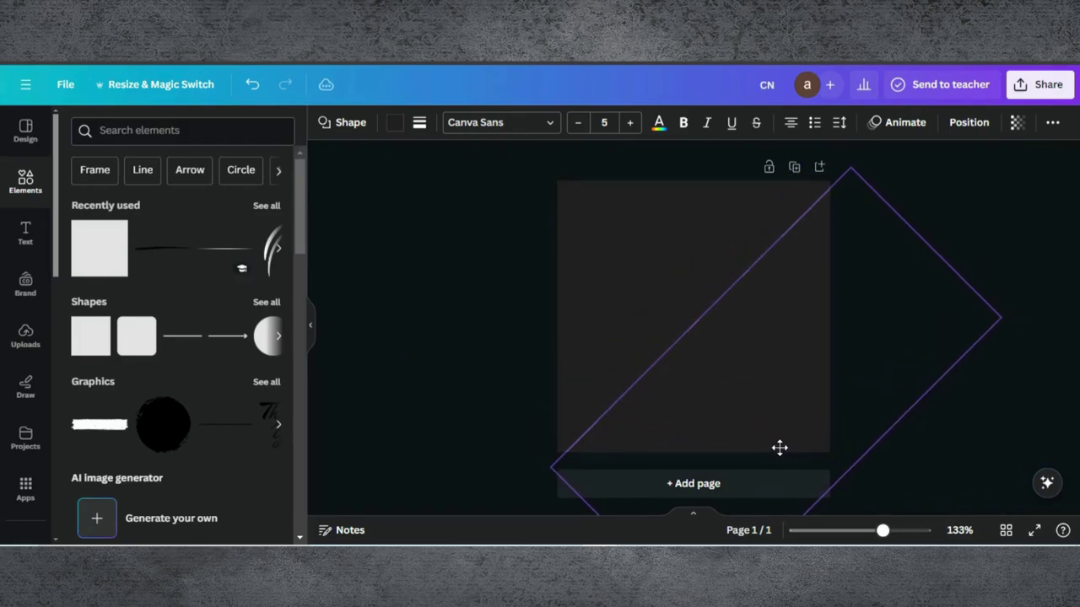
pyautogui.moveTo(779, 448); pyautogui.dragTo(780, 448)
pyautogui.press('Delete')
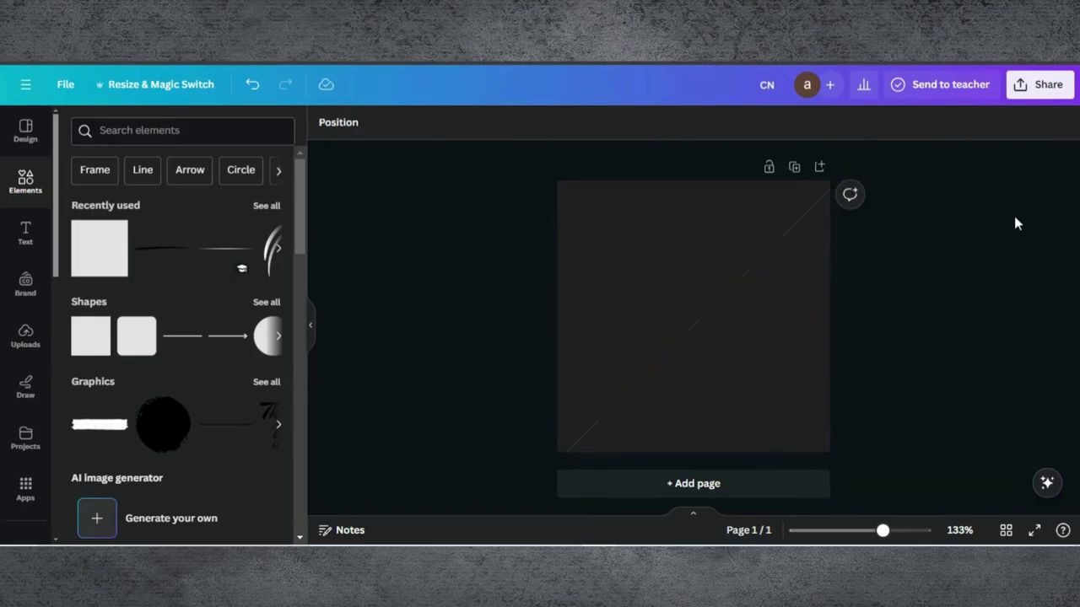
pyautogui.hotkey('ctrl', 'z')
pyautogui.press('Delete')
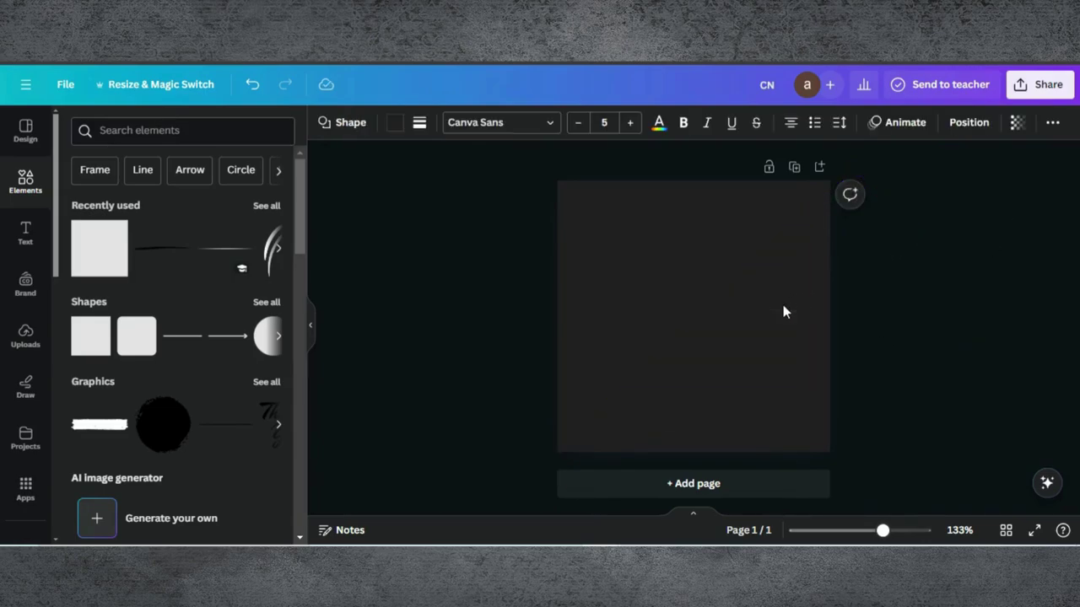
pyautogui.hotkey('ctrl', 'z')
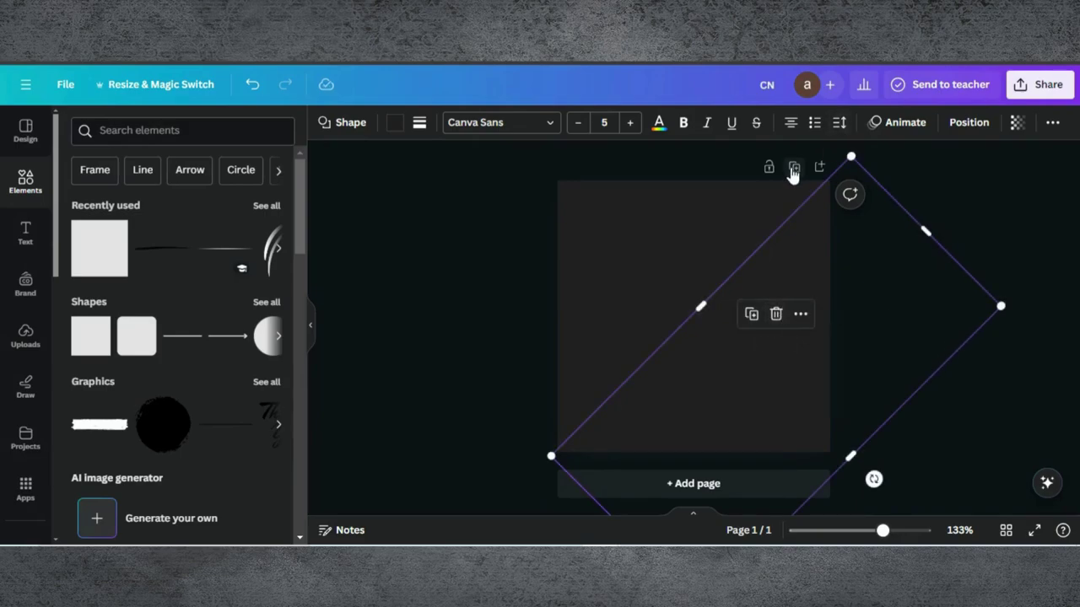
# Duplicate the page twice to make three identical pages
pyautogui.click(793, 169)
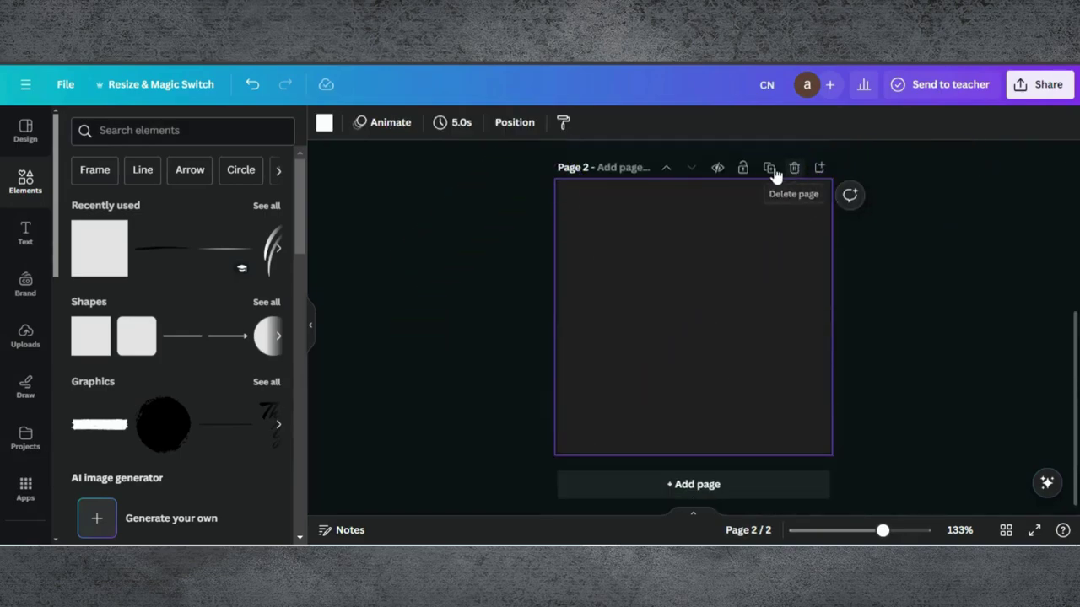
pyautogui.click(768, 167)
# On page 2, remove the rectangle covering the upper-left half and recolor the lower-right one white
pyautogui.scroll(3, 695, 208)
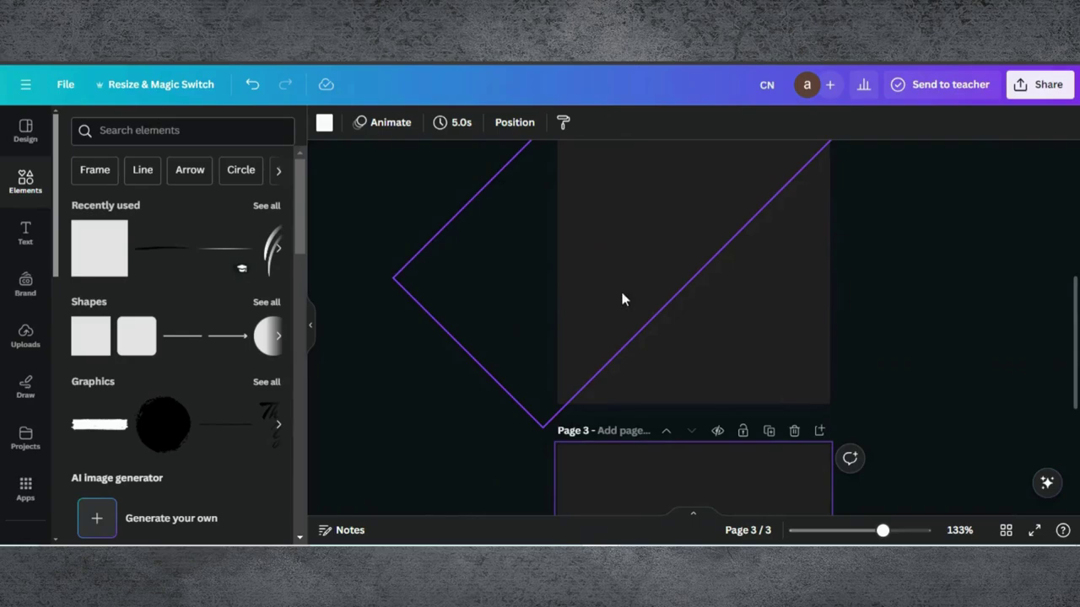
pyautogui.click(617, 217)
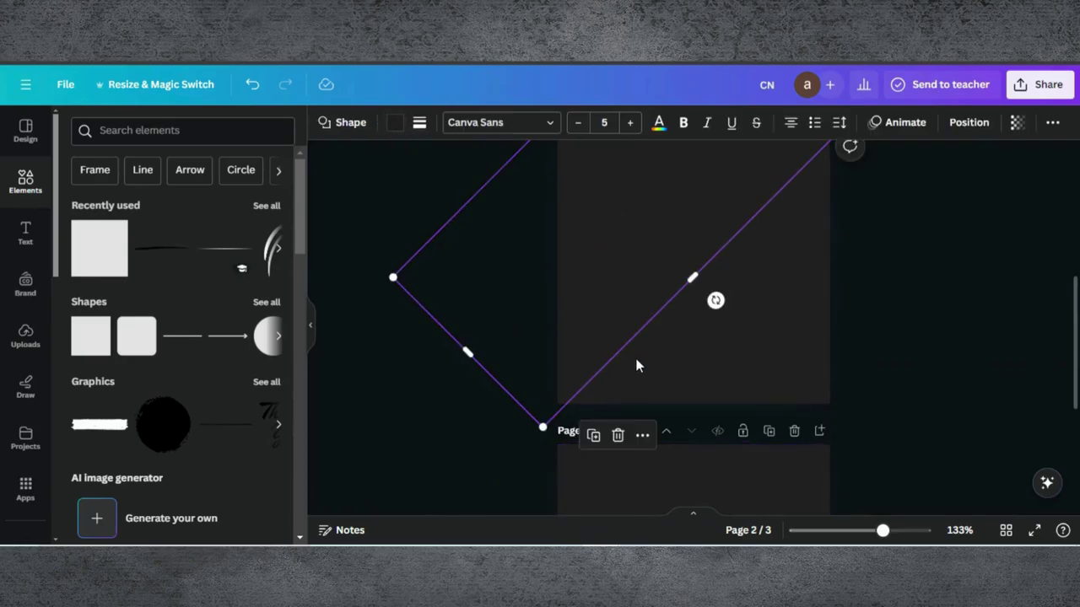
pyautogui.moveTo(551, 162); pyautogui.dragTo(711, 301)
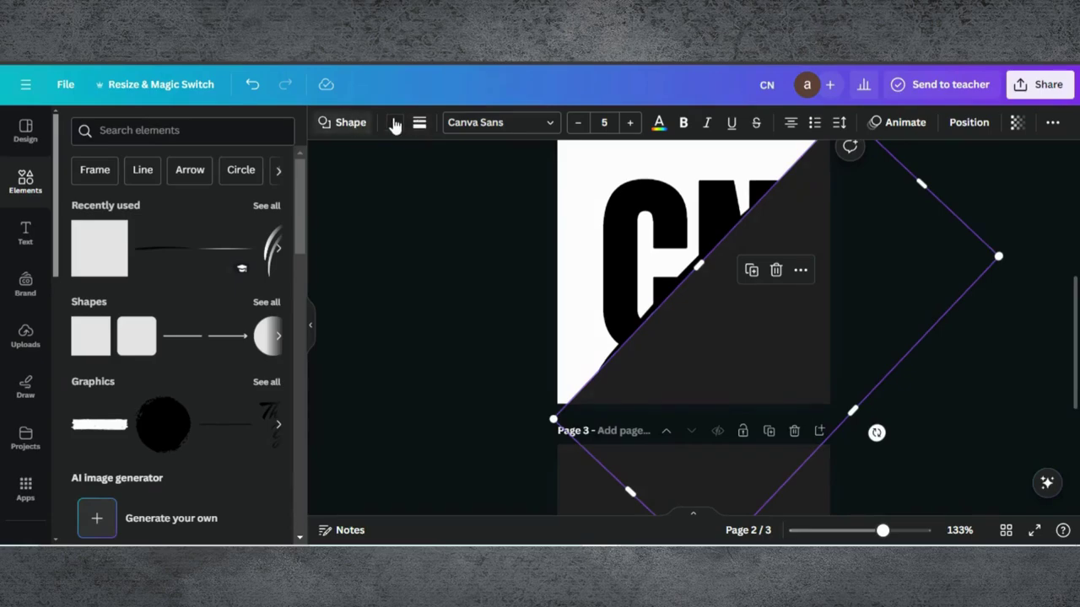
pyautogui.click(395, 124)
pyautogui.click(233, 211)
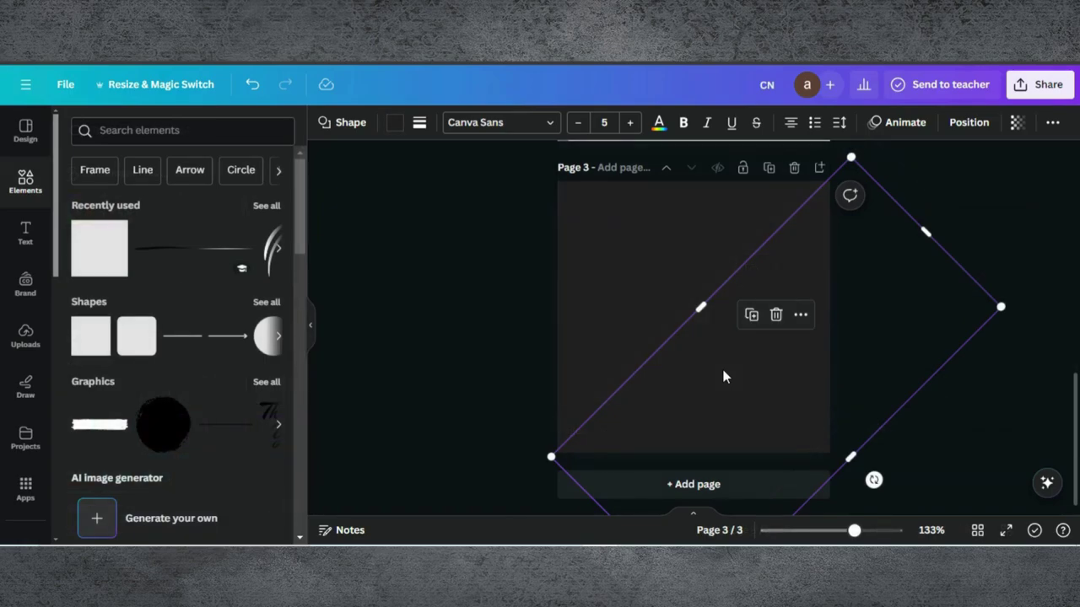
# On page 3, delete the rectangle covering the lower-right half and recolor the upper-left one white
pyautogui.click(778, 314)
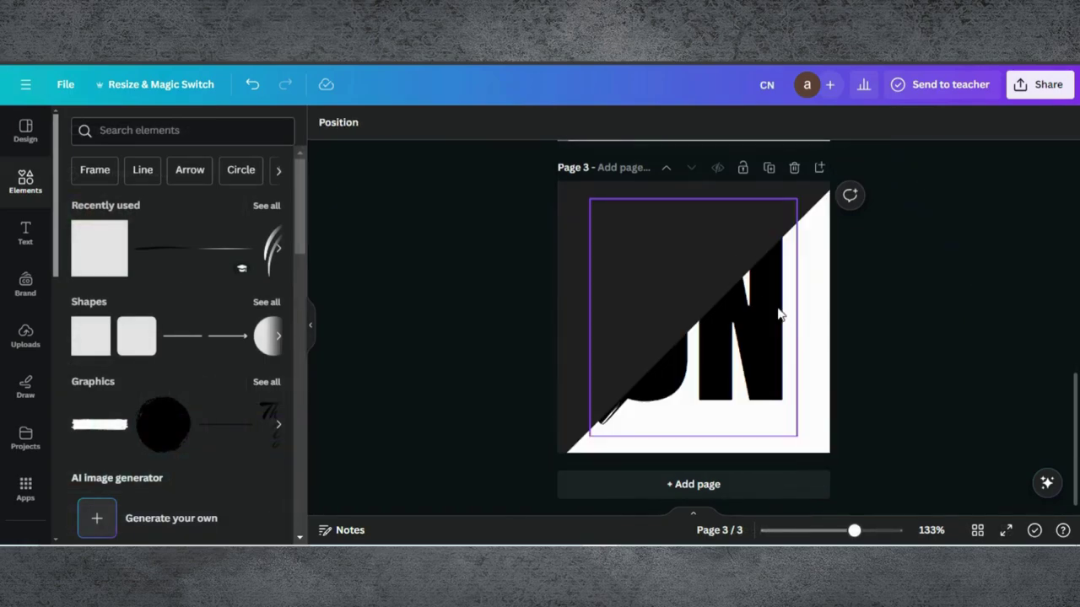
pyautogui.click(667, 243)
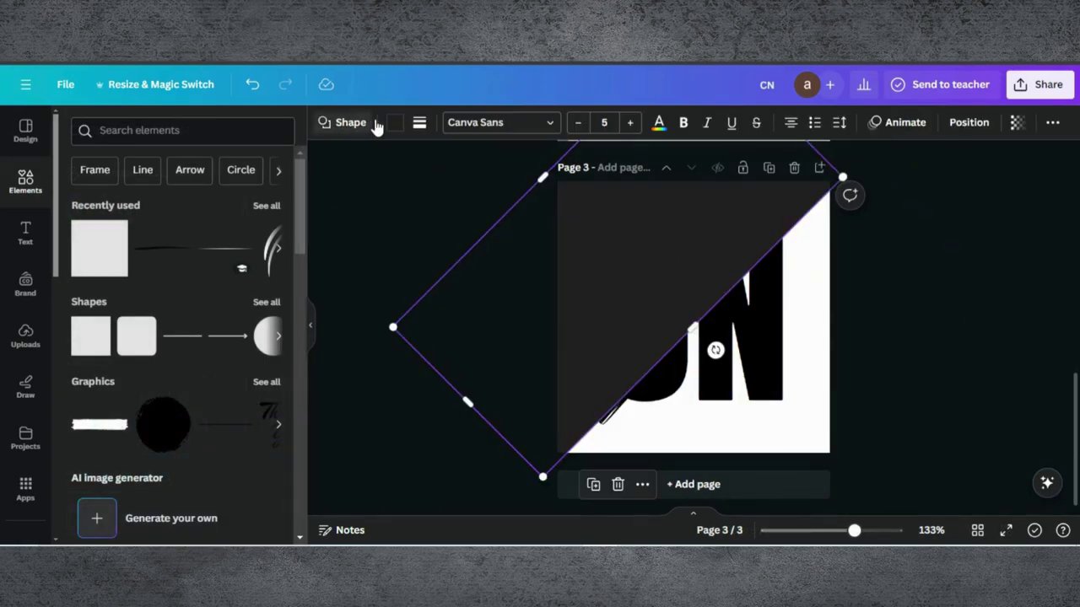
pyautogui.click(393, 122)
pyautogui.click(233, 208)
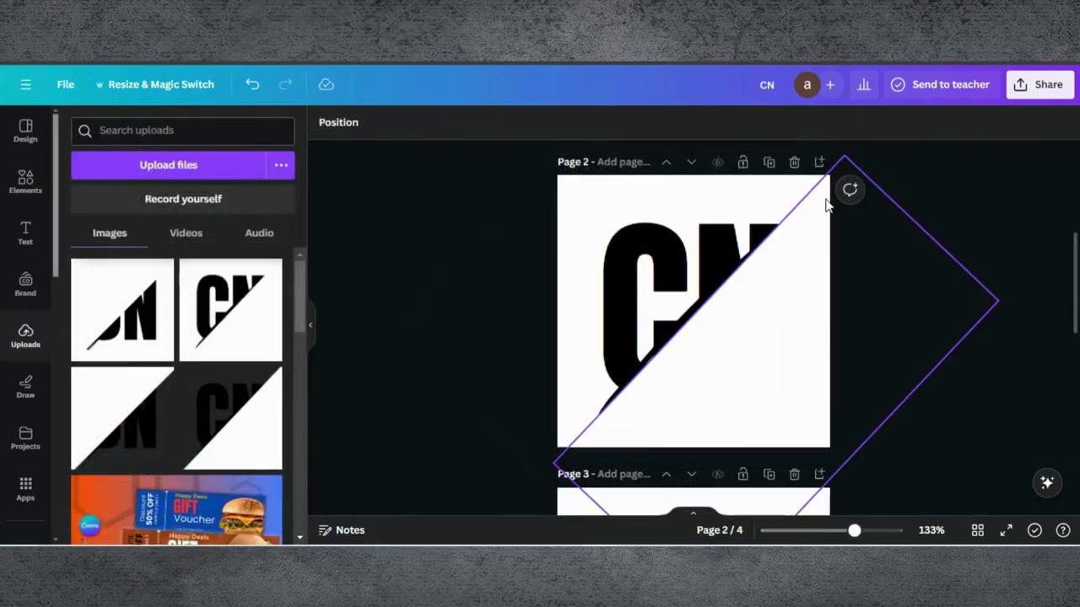
# Download only page 2, with the upper-left half of the letters, as a PNG
pyautogui.click(1040, 85)
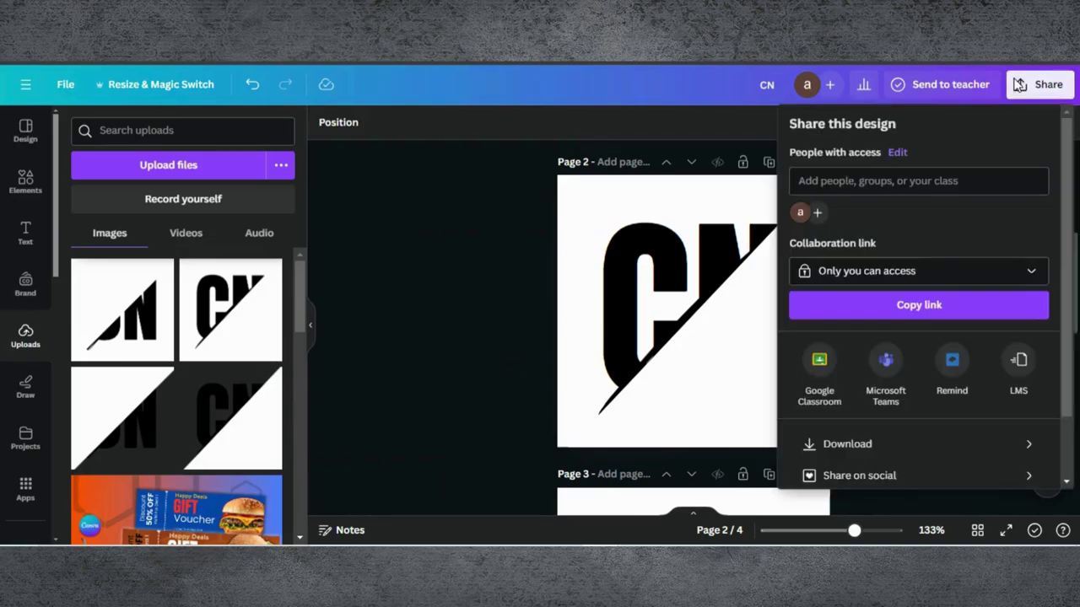
pyautogui.click(861, 444)
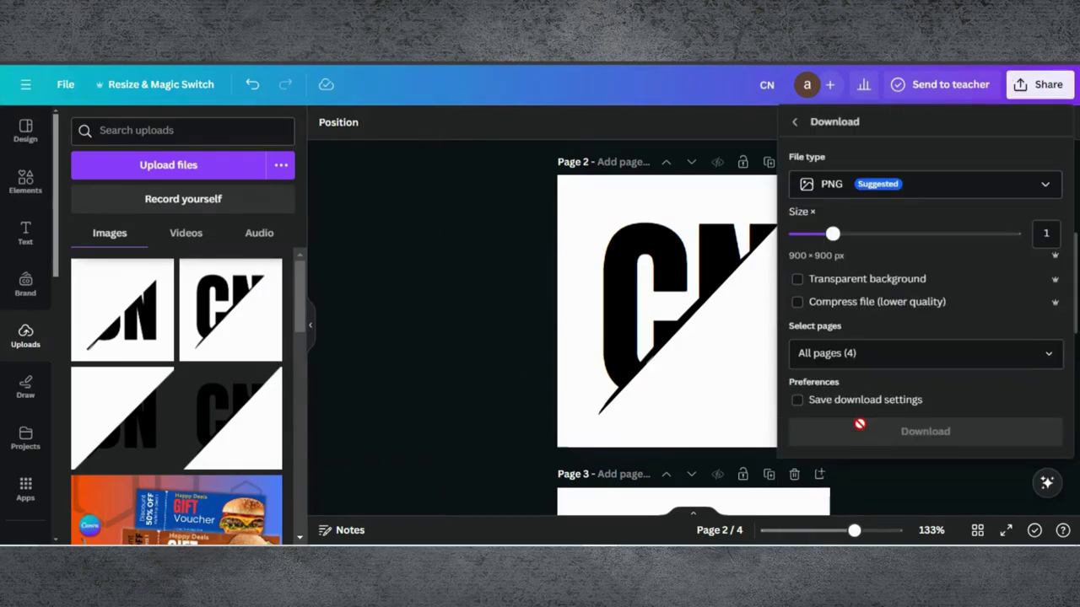
pyautogui.click(890, 353)
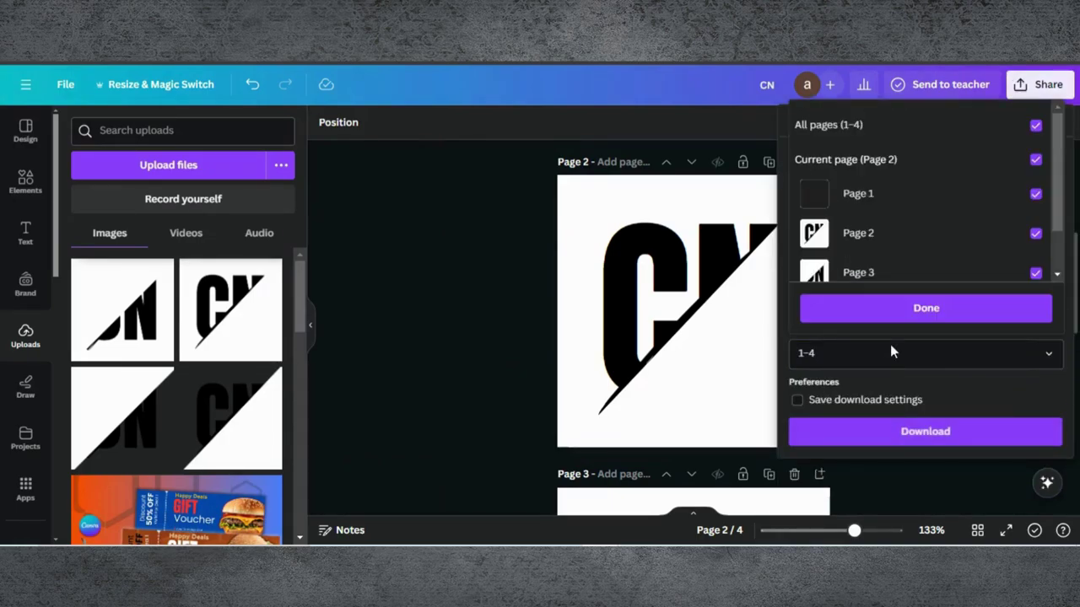
pyautogui.click(1036, 125)
pyautogui.click(1021, 167)
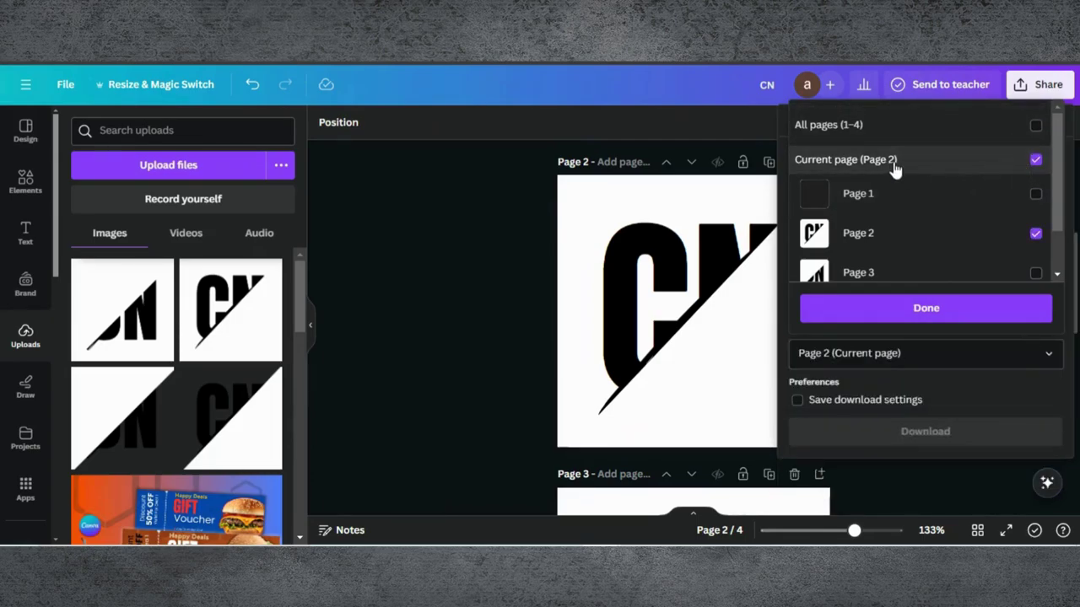
pyautogui.click(877, 314)
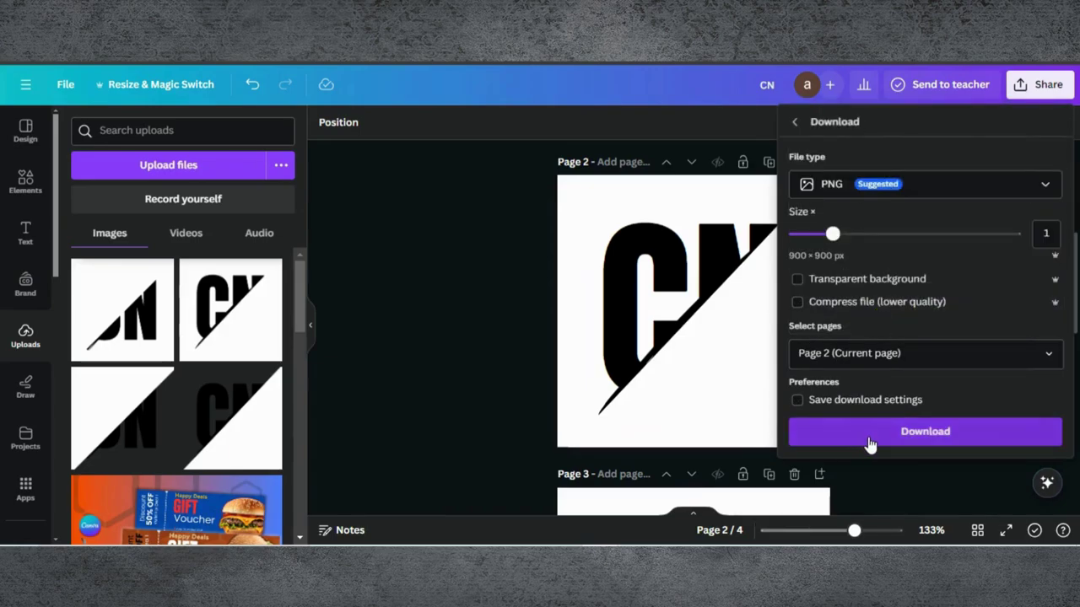
pyautogui.click(869, 437)
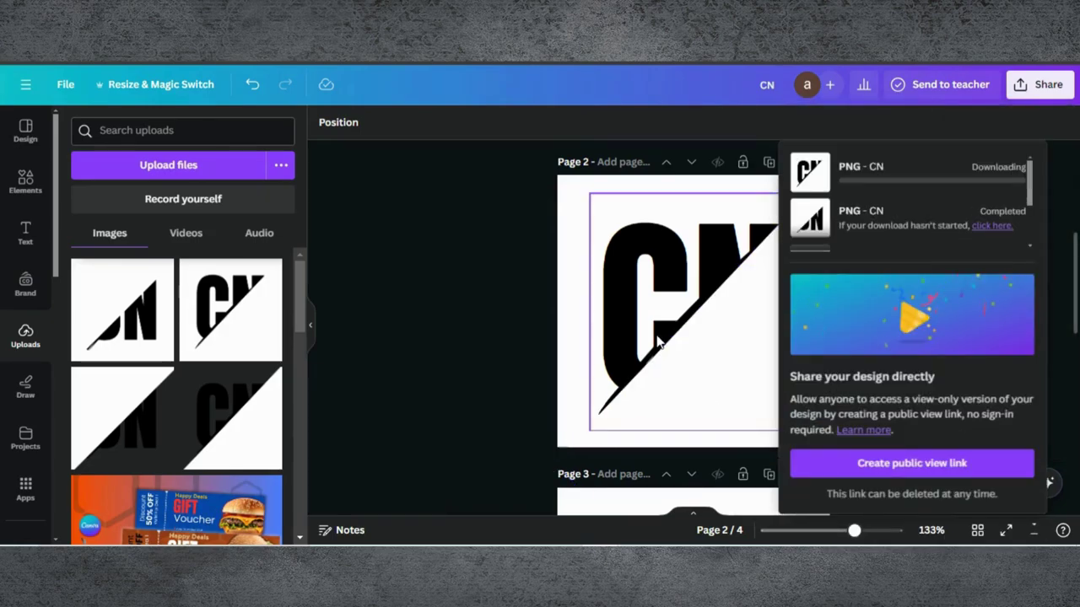
# Download only page 3, with the lower-right half of the letters, as a PNG
pyautogui.scroll(-4, 658, 341)
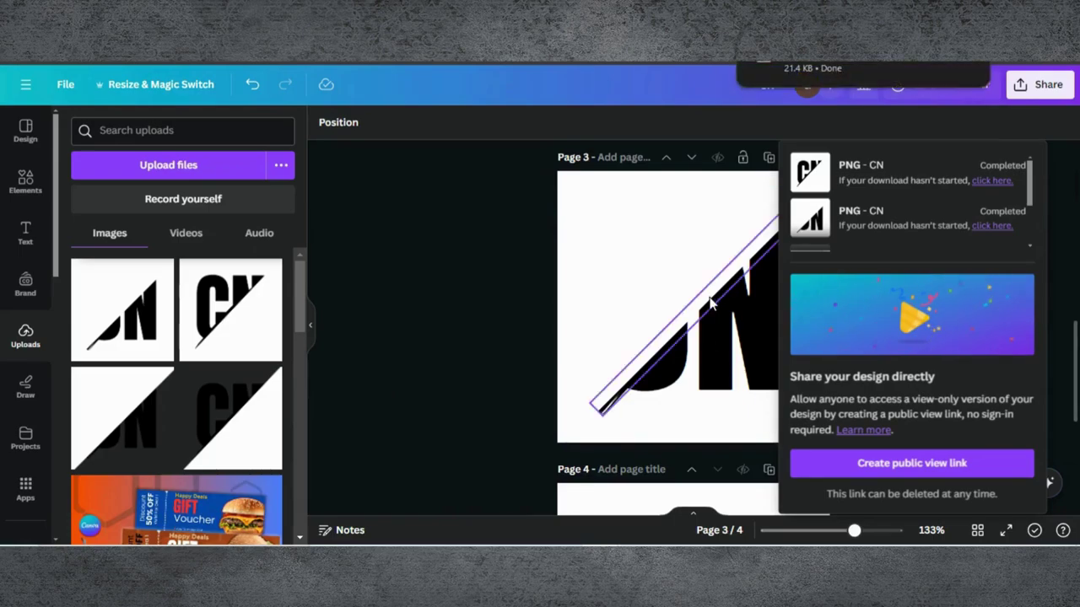
pyautogui.click(487, 303)
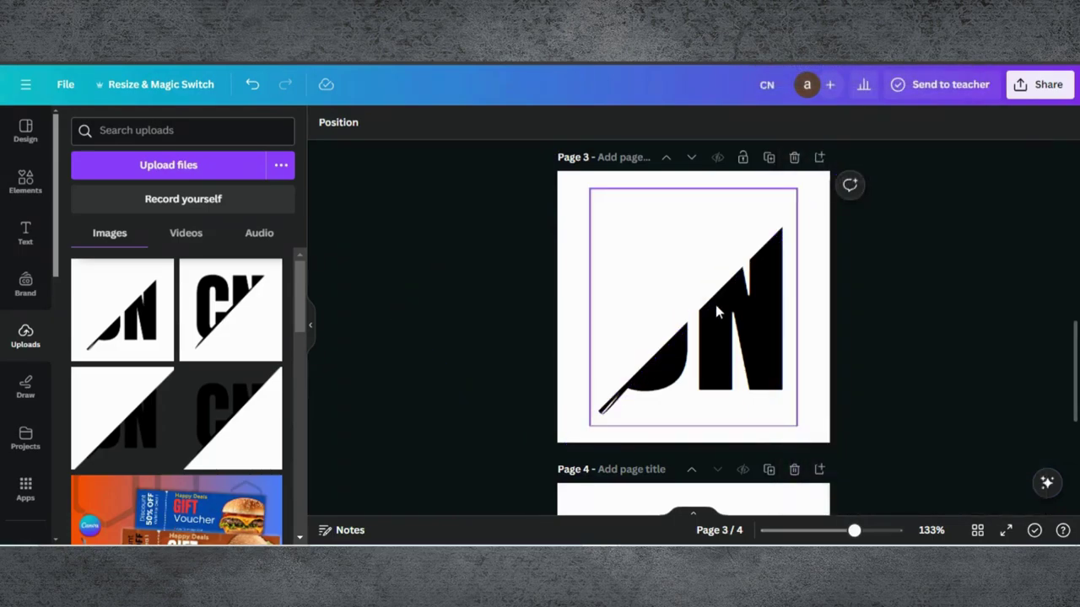
pyautogui.click(1049, 85)
pyautogui.scroll(-1, 901, 272)
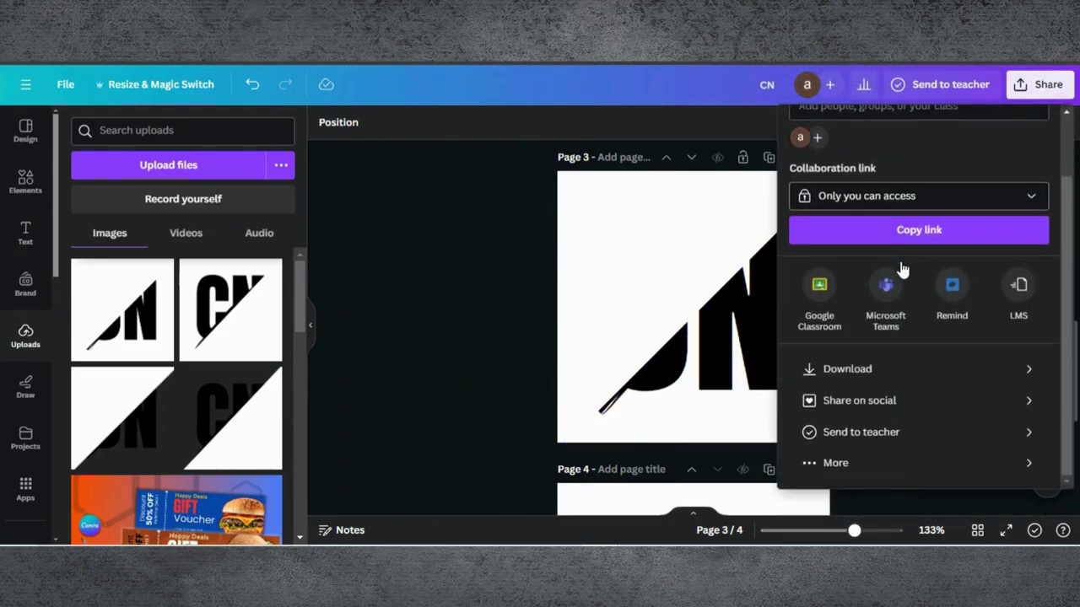
pyautogui.click(877, 380)
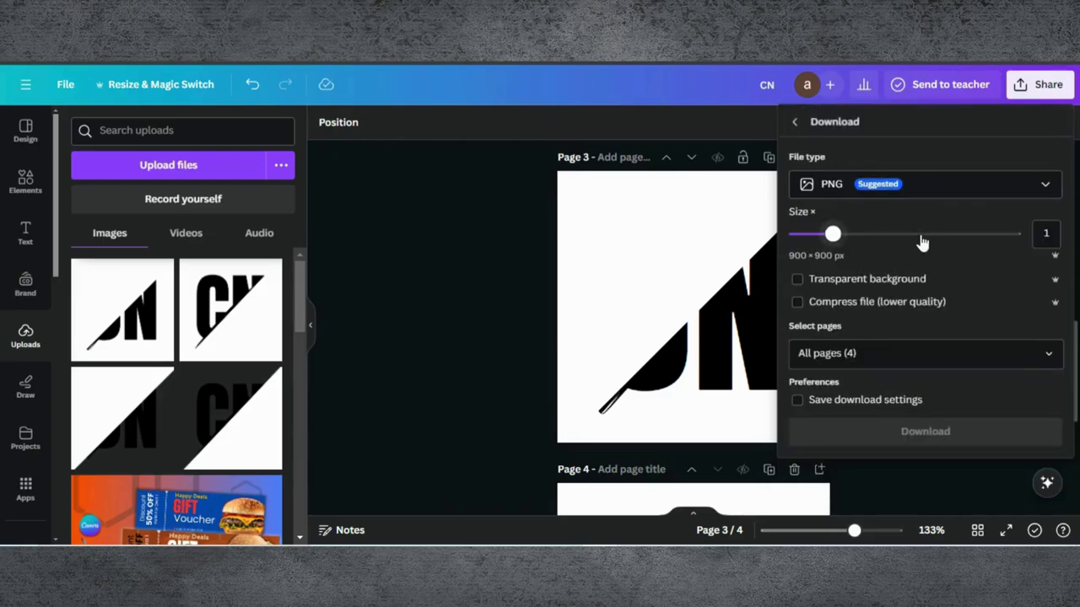
pyautogui.click(857, 354)
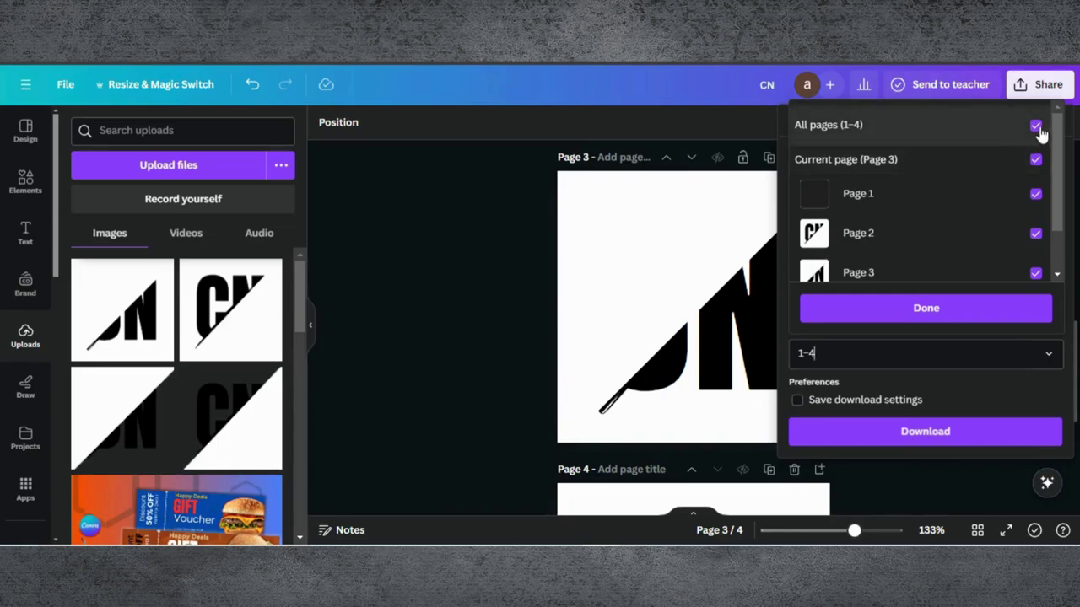
pyautogui.click(1036, 124)
pyautogui.click(1027, 161)
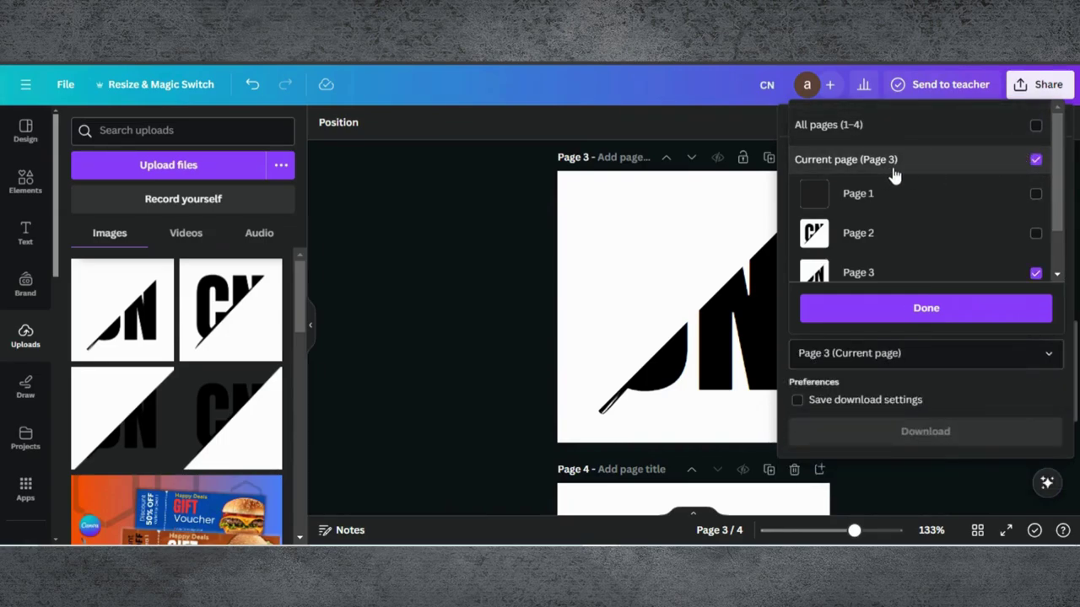
pyautogui.click(877, 310)
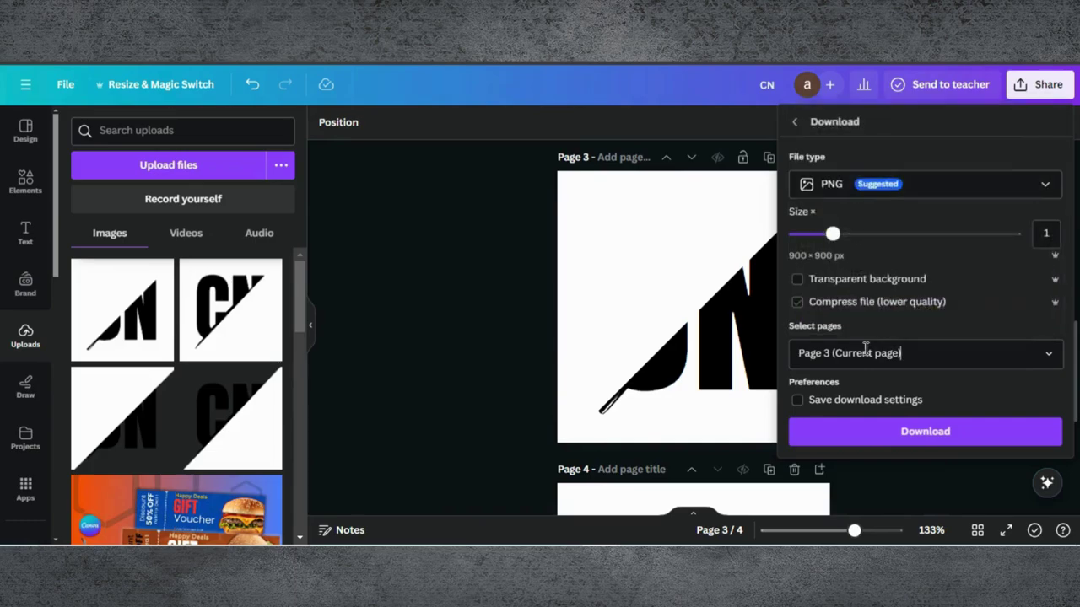
pyautogui.click(861, 437)
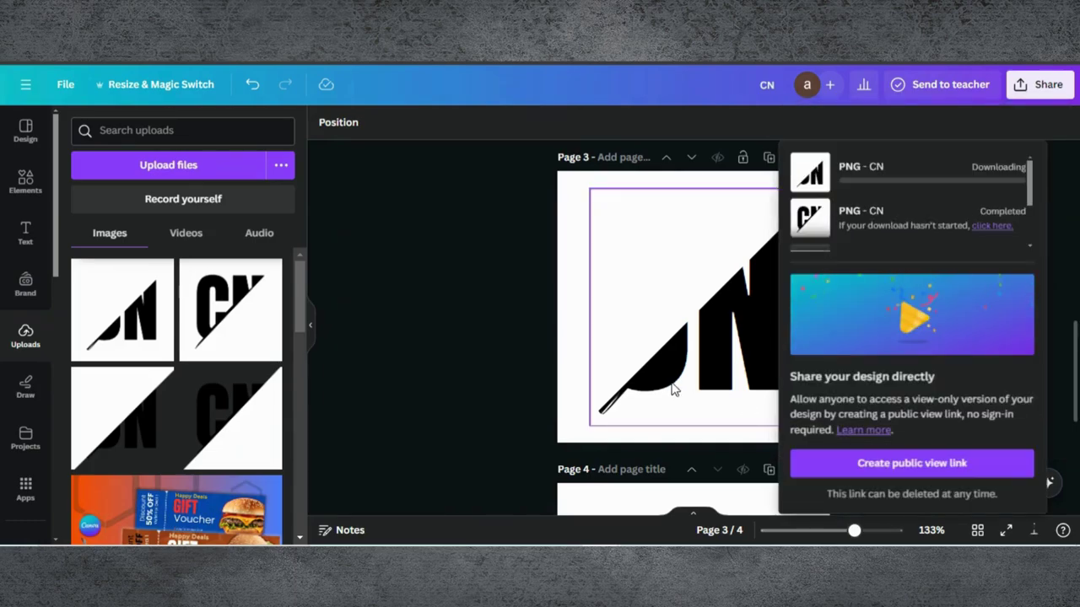
# Add both uploaded half-letter images to page 4 and offset them diagonally so each can be selected
pyautogui.scroll(-3, 674, 389)
pyautogui.click(215, 308)
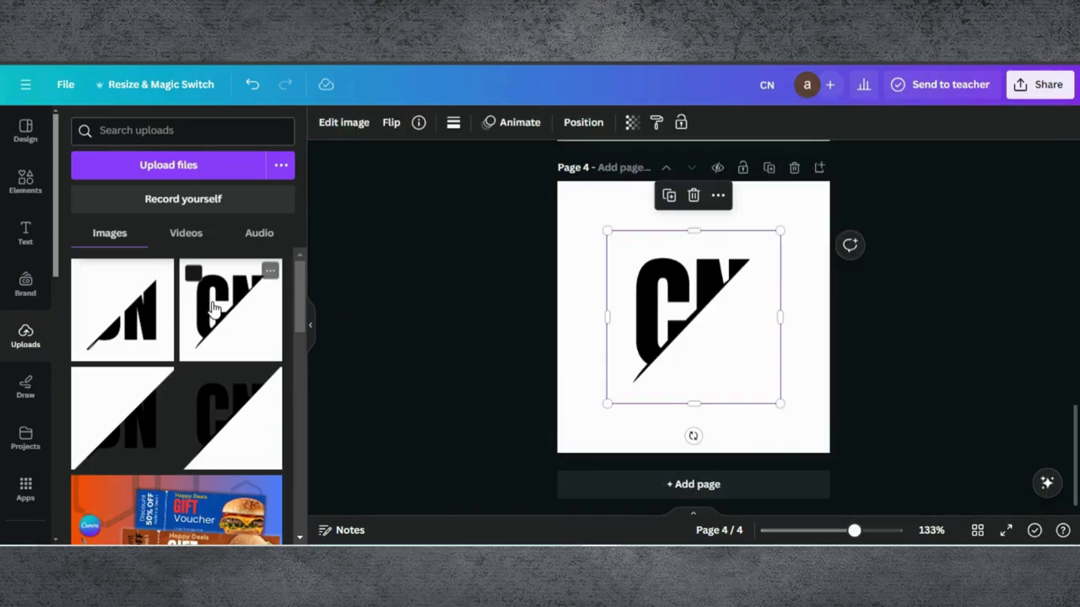
pyautogui.click(122, 308)
pyautogui.moveTo(732, 358); pyautogui.dragTo(771, 414)
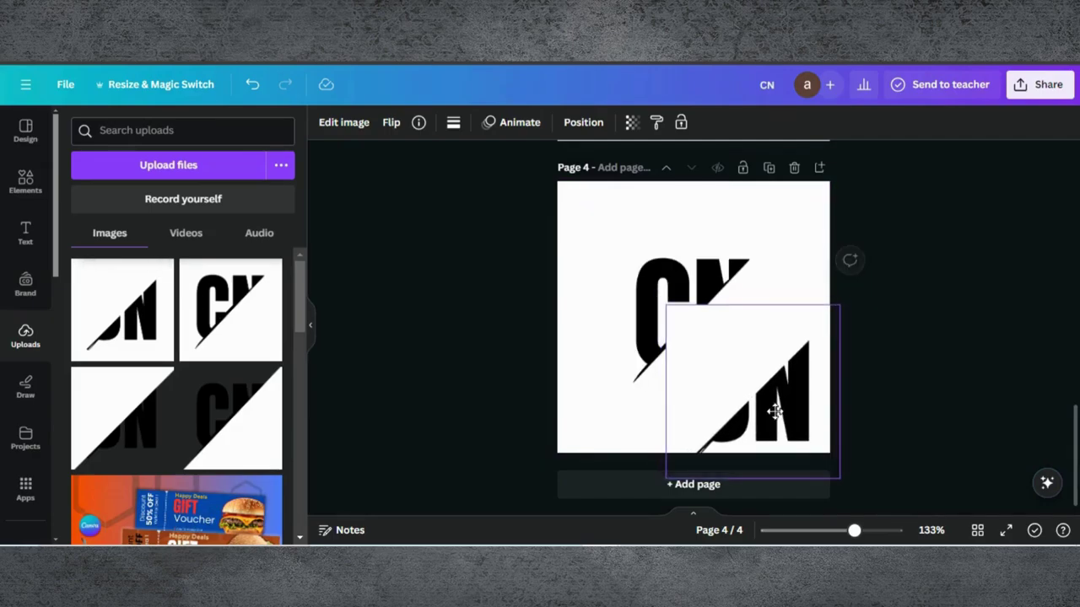
pyautogui.moveTo(675, 295); pyautogui.dragTo(616, 241)
pyautogui.moveTo(776, 393); pyautogui.dragTo(733, 328)
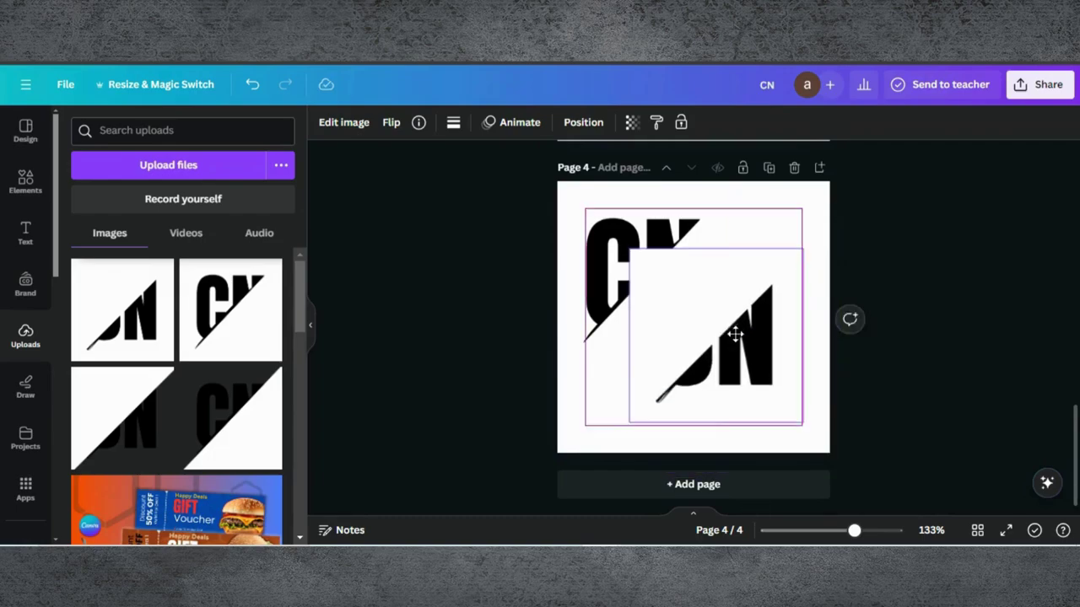
# Remove the white background from both half-letter images on page 4 with BG Remover
pyautogui.click(641, 278)
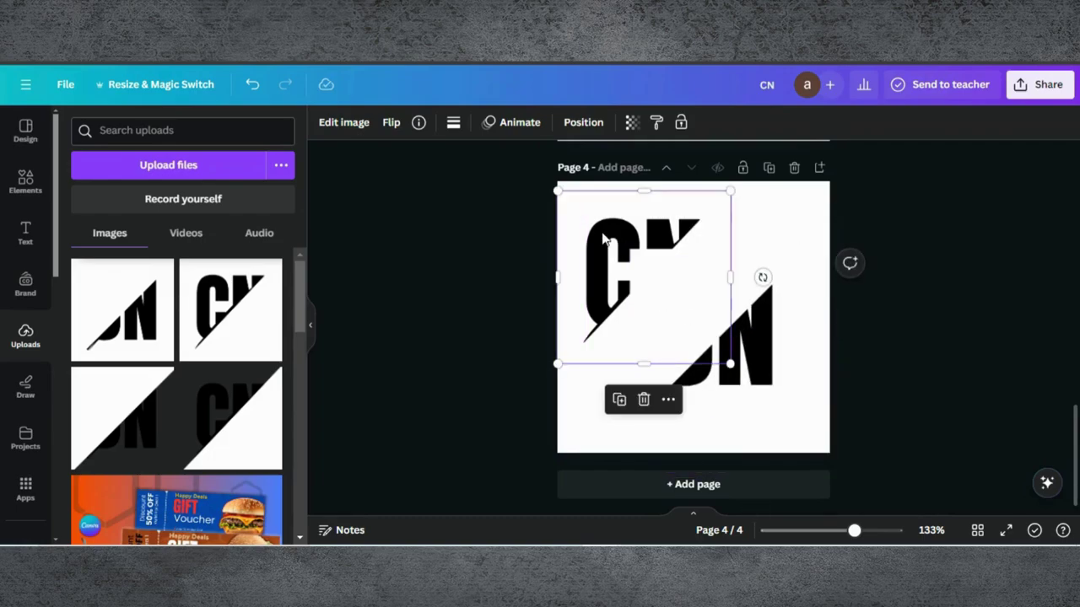
pyautogui.click(338, 122)
pyautogui.click(100, 229)
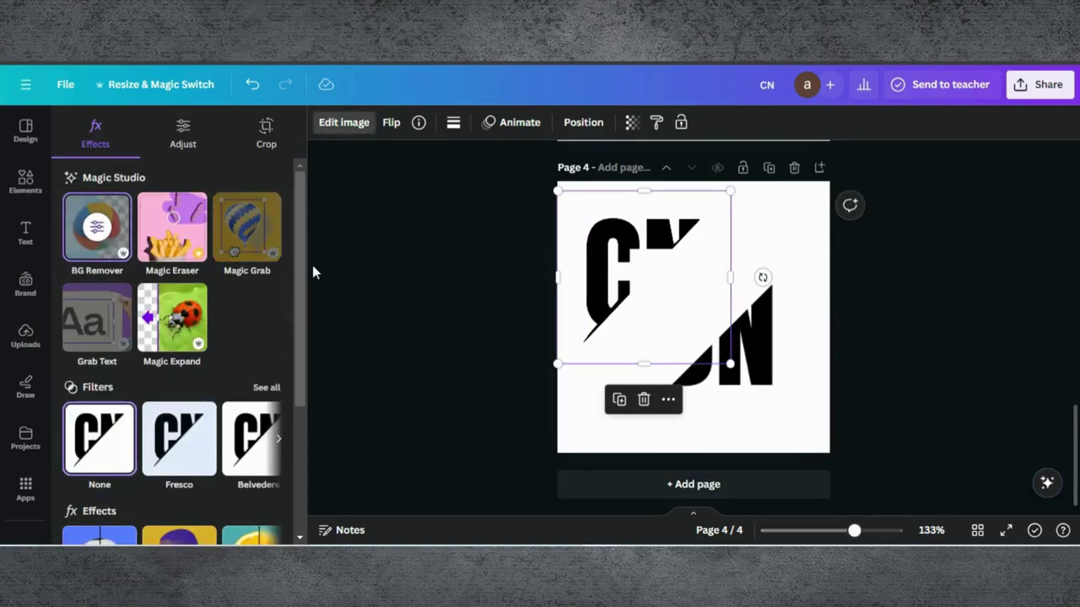
pyautogui.click(687, 330)
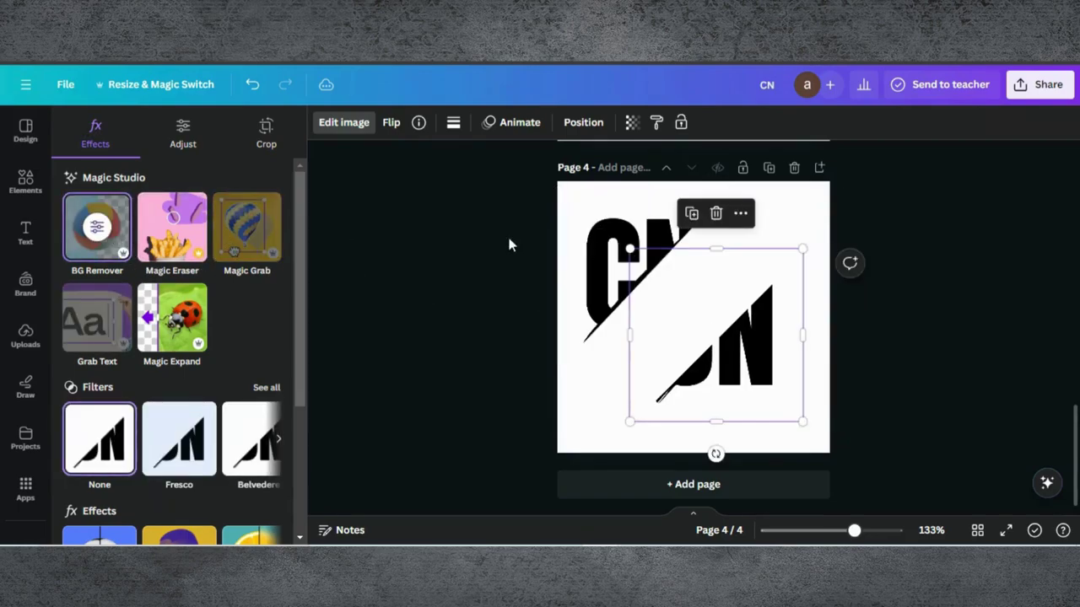
# Move the two half-letter images together so they form the CN monogram with a thin diagonal gap
pyautogui.click(616, 248)
pyautogui.moveTo(616, 248); pyautogui.dragTo(670, 285)
pyautogui.moveTo(744, 338); pyautogui.dragTo(732, 324)
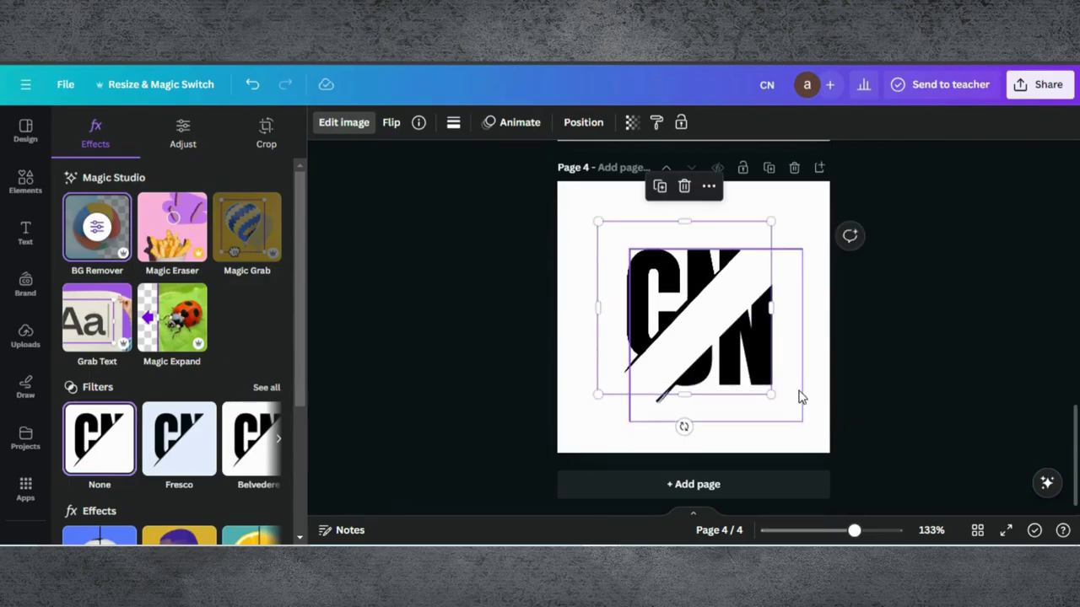
pyautogui.moveTo(798, 398); pyautogui.dragTo(764, 367)
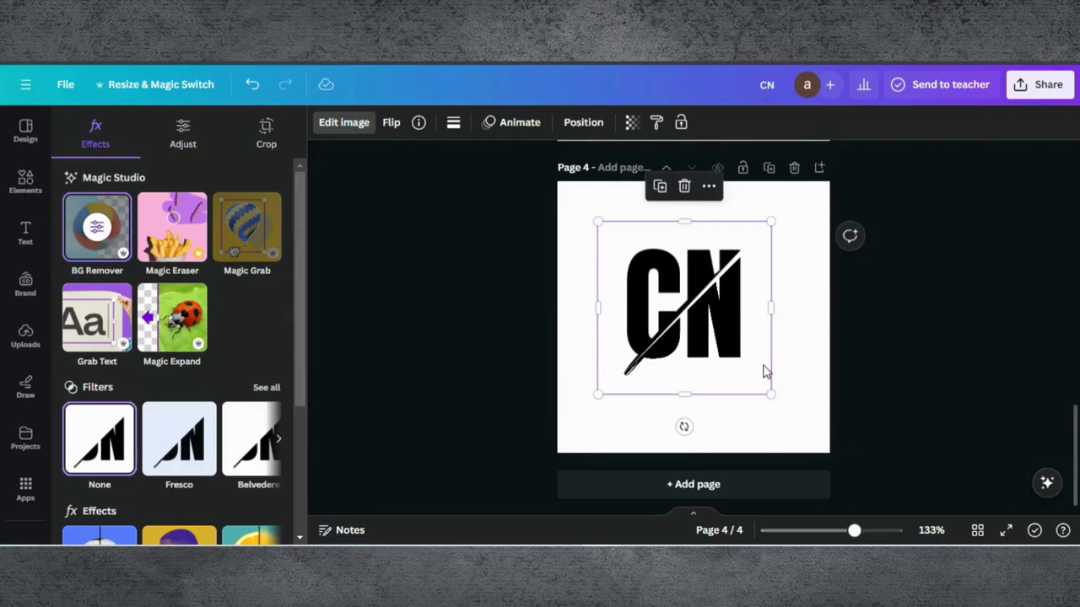
# Select the lower-right half's layer and apply the Amber Duotone effect to it
pyautogui.click(583, 124)
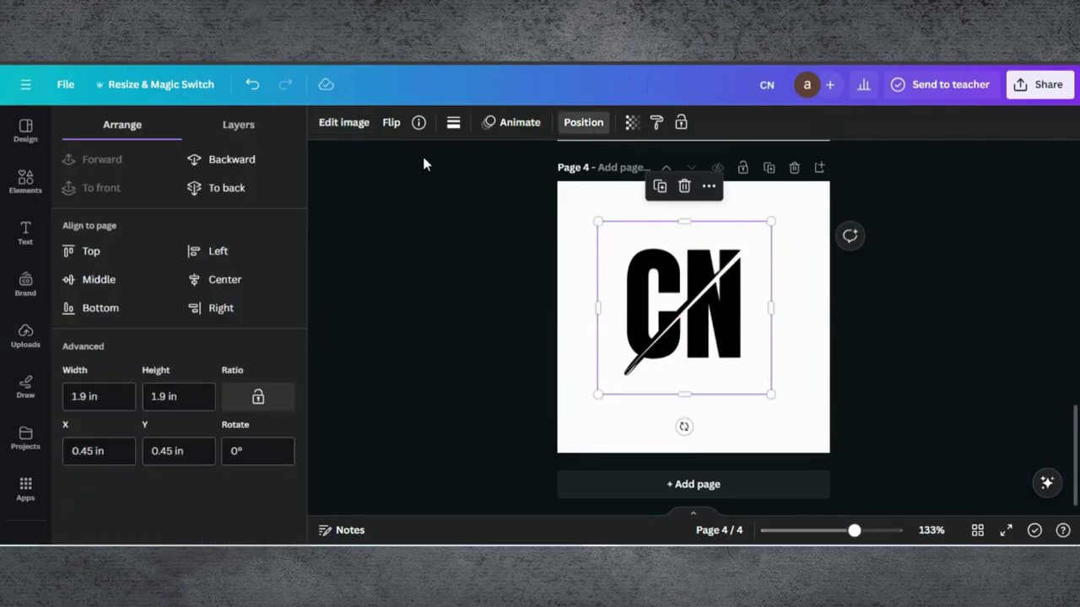
pyautogui.click(239, 126)
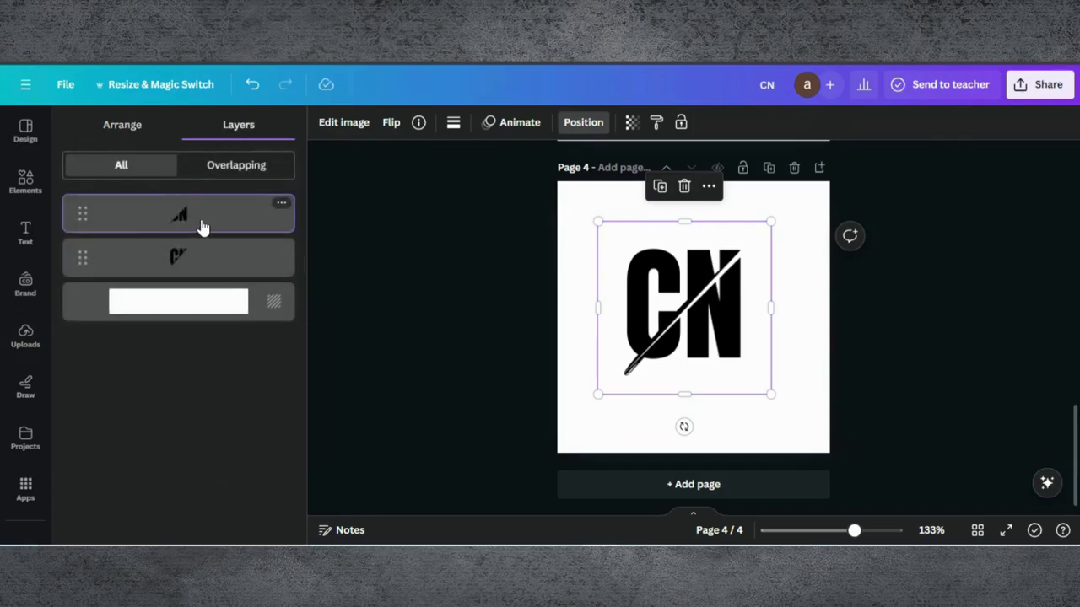
pyautogui.click(339, 124)
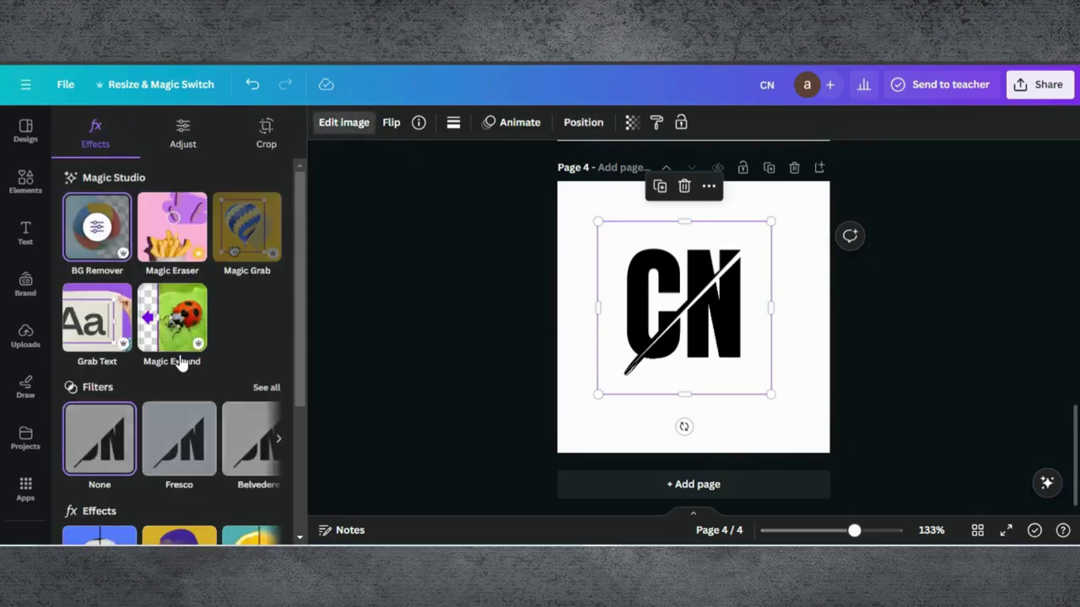
pyautogui.scroll(-3, 179, 361)
pyautogui.click(191, 360)
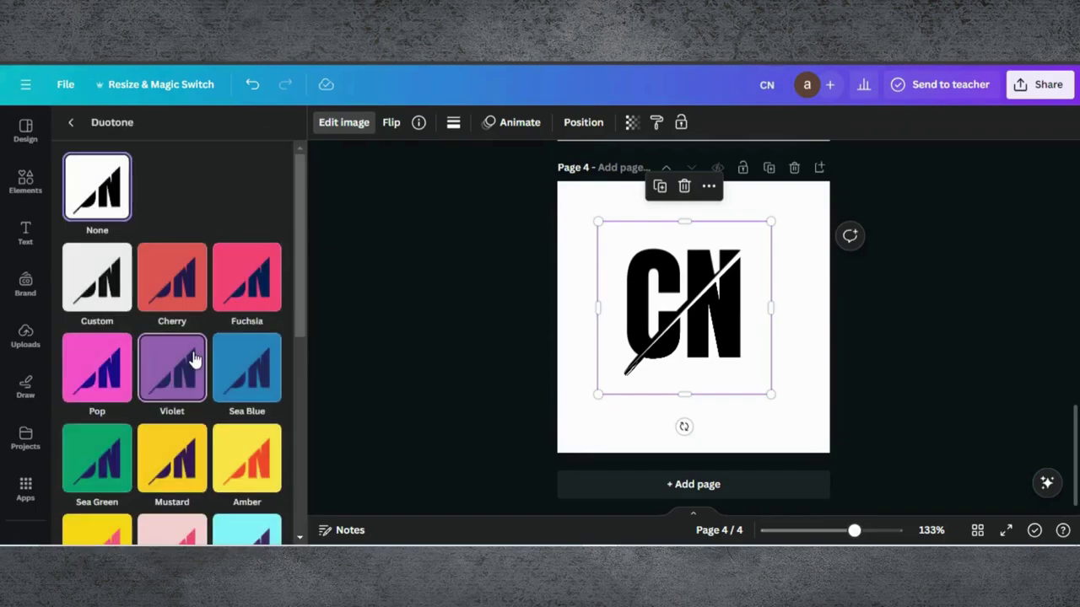
pyautogui.scroll(-3, 208, 372)
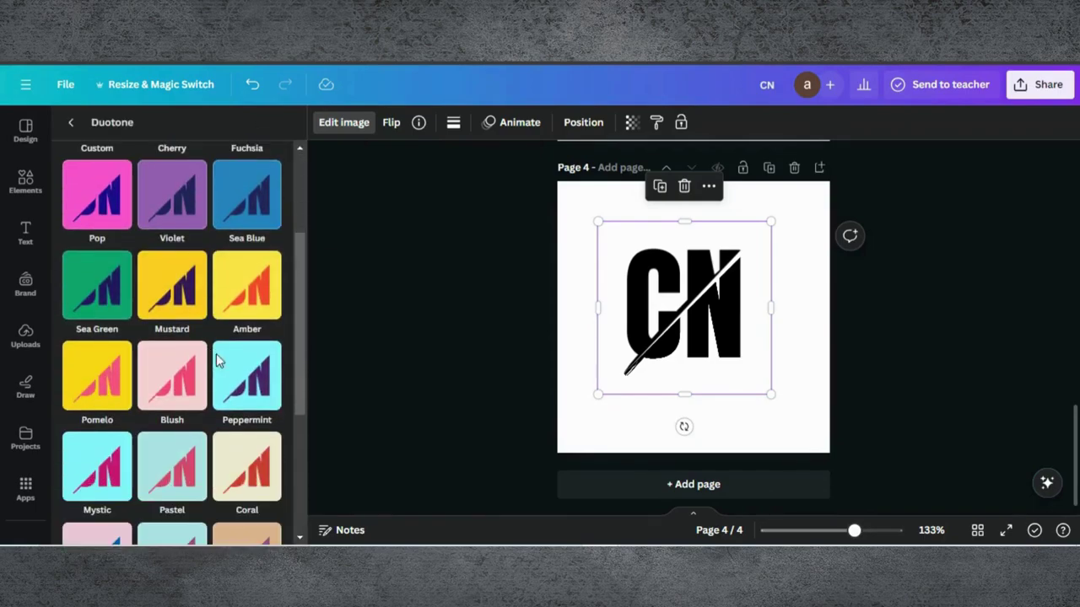
pyautogui.click(264, 290)
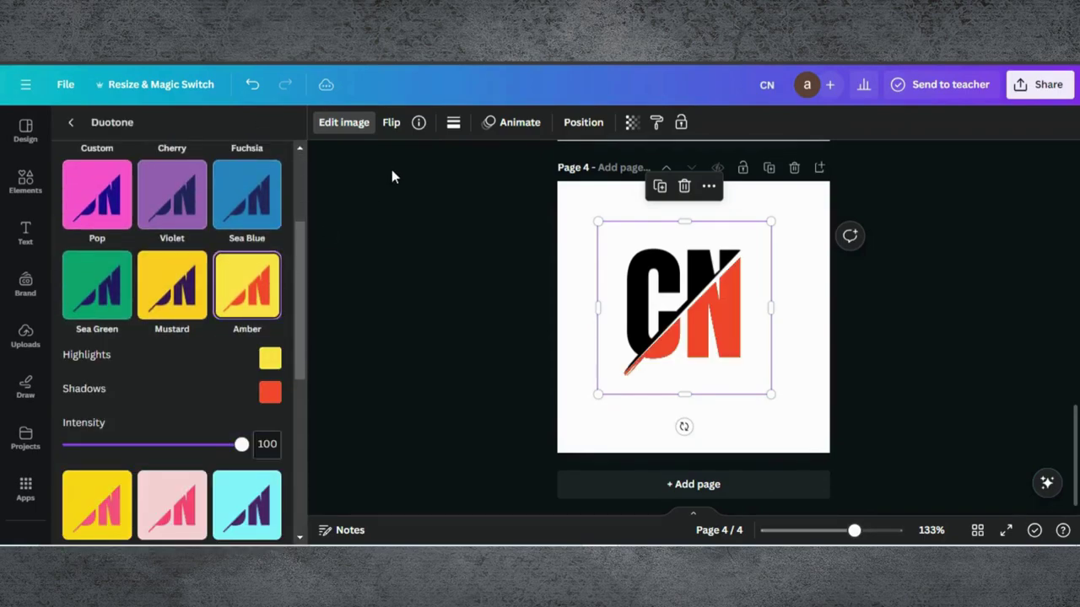
# Select the upper-left half's layer and apply the Pop Duotone effect to it
pyautogui.click(582, 124)
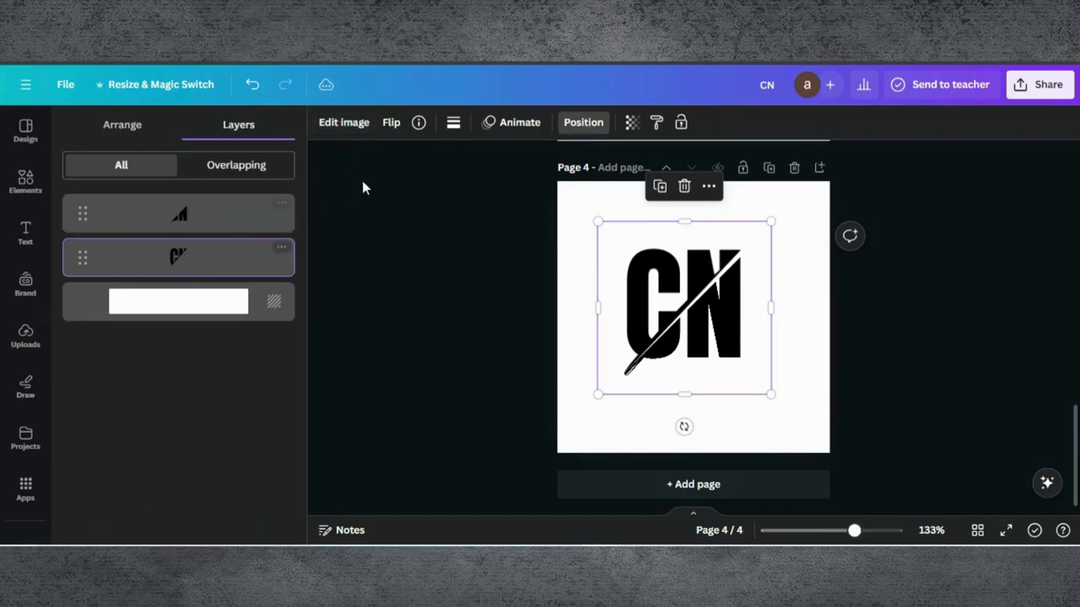
pyautogui.click(334, 124)
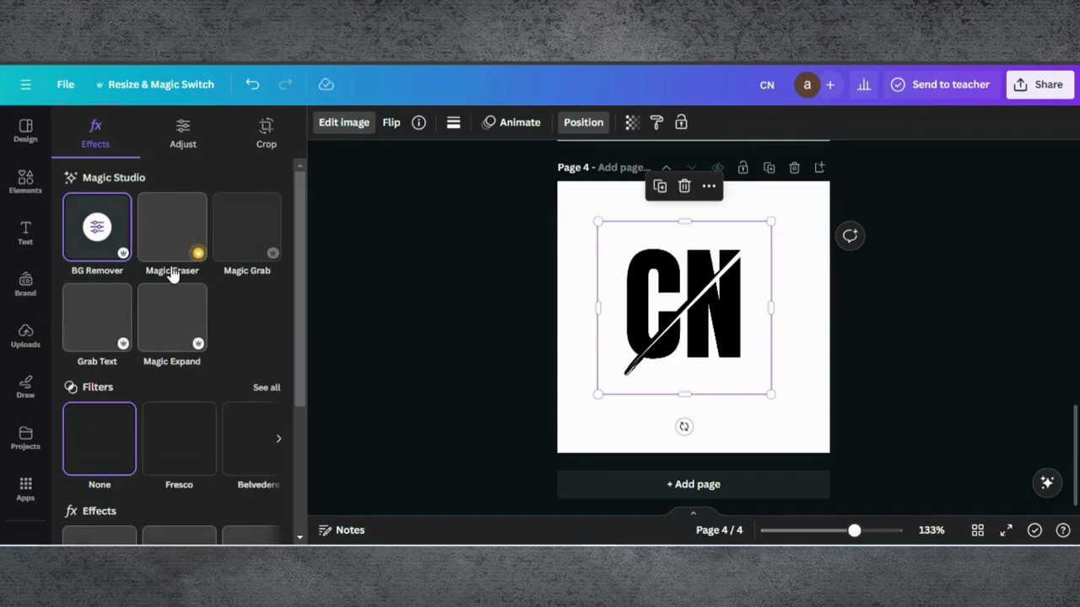
pyautogui.scroll(-5, 172, 276)
pyautogui.click(179, 349)
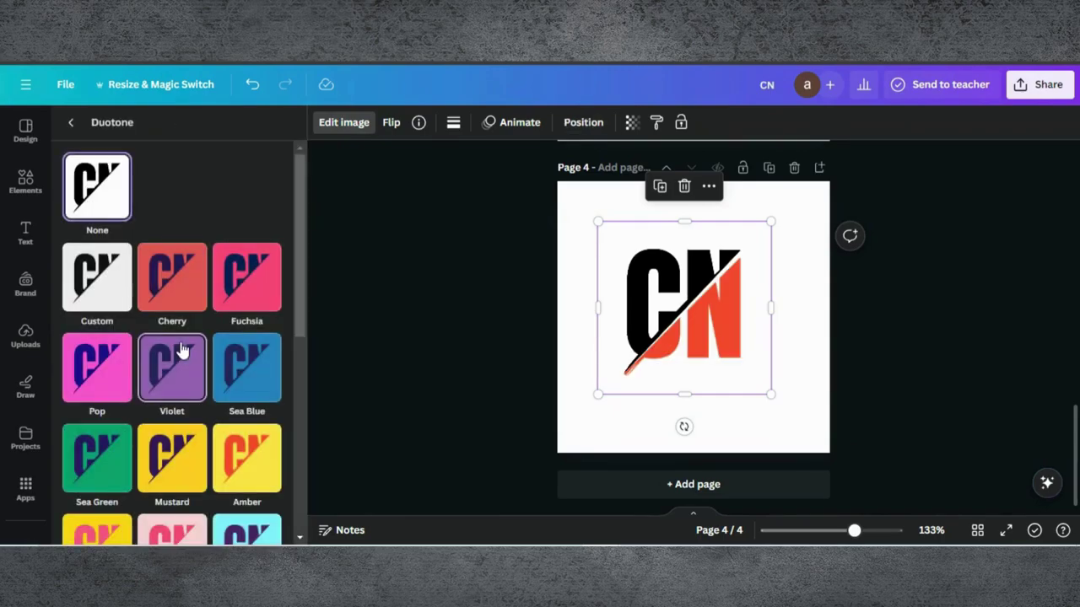
pyautogui.click(98, 369)
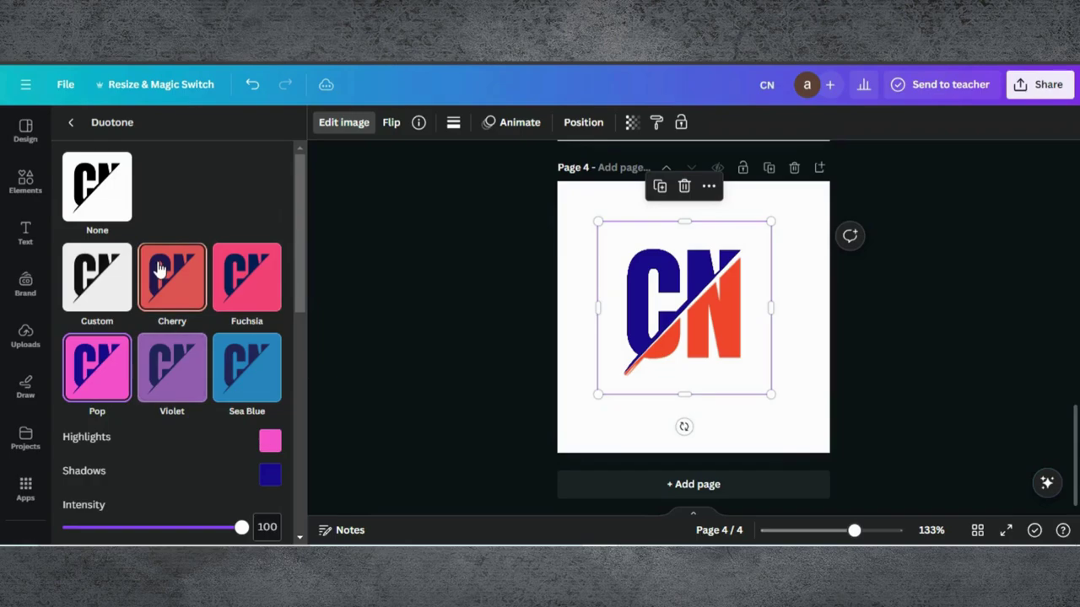
# Try the Mustard Duotone effect on the upper-left half of the CN monogram
pyautogui.scroll(-5, 159, 268)
pyautogui.scroll(-1, 158, 268)
pyautogui.click(171, 260)
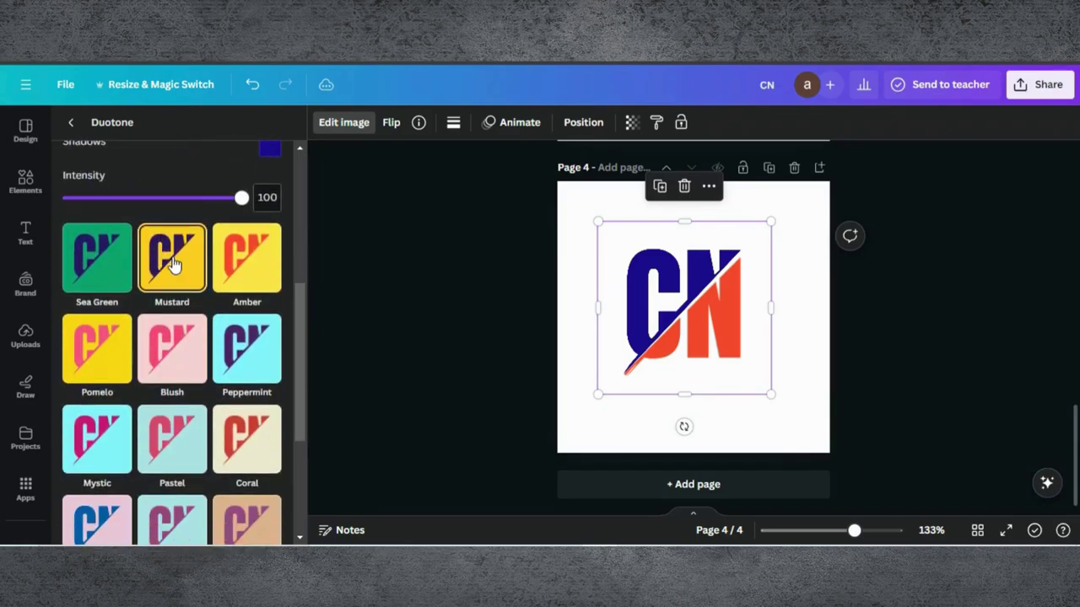
pyautogui.click(249, 280)
pyautogui.click(187, 265)
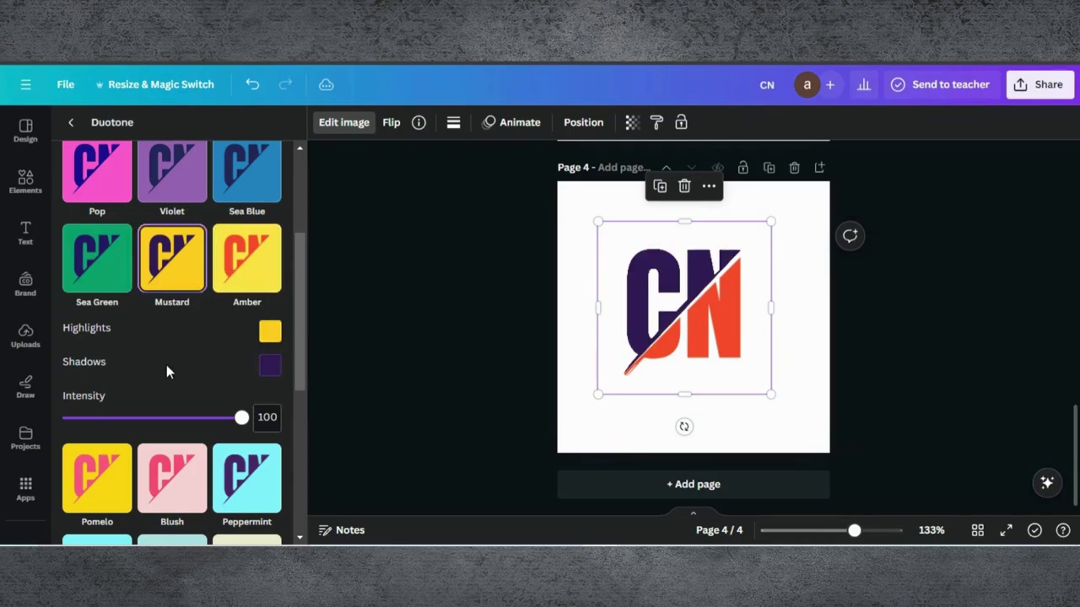
# Try the Classic Duotone on the upper-left half, but settle on the green Myrtle Duotone for it
pyautogui.scroll(-3, 166, 369)
pyautogui.scroll(-1, 169, 375)
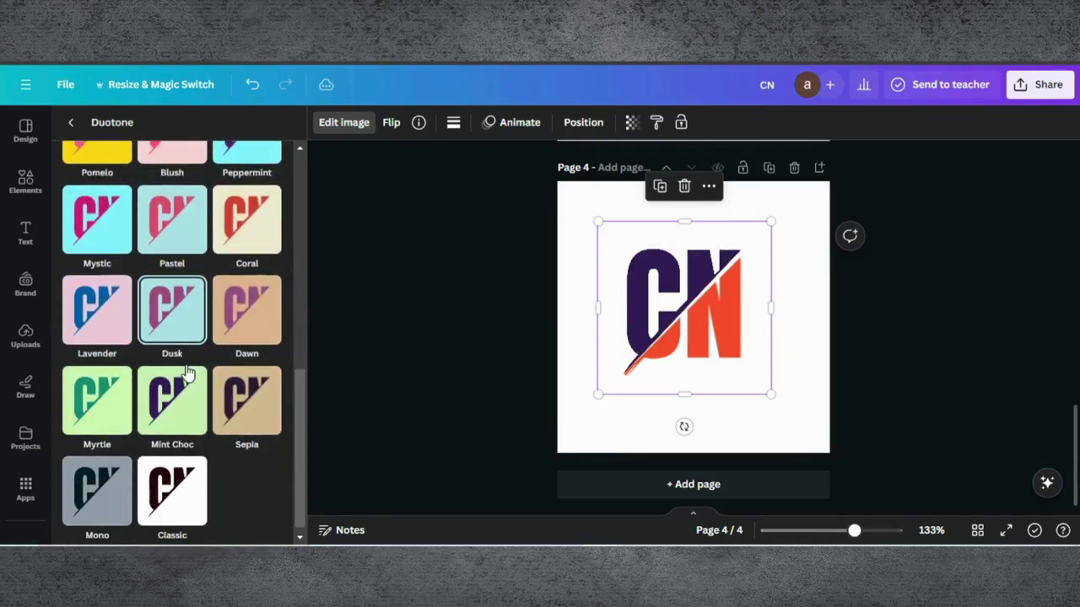
pyautogui.click(171, 472)
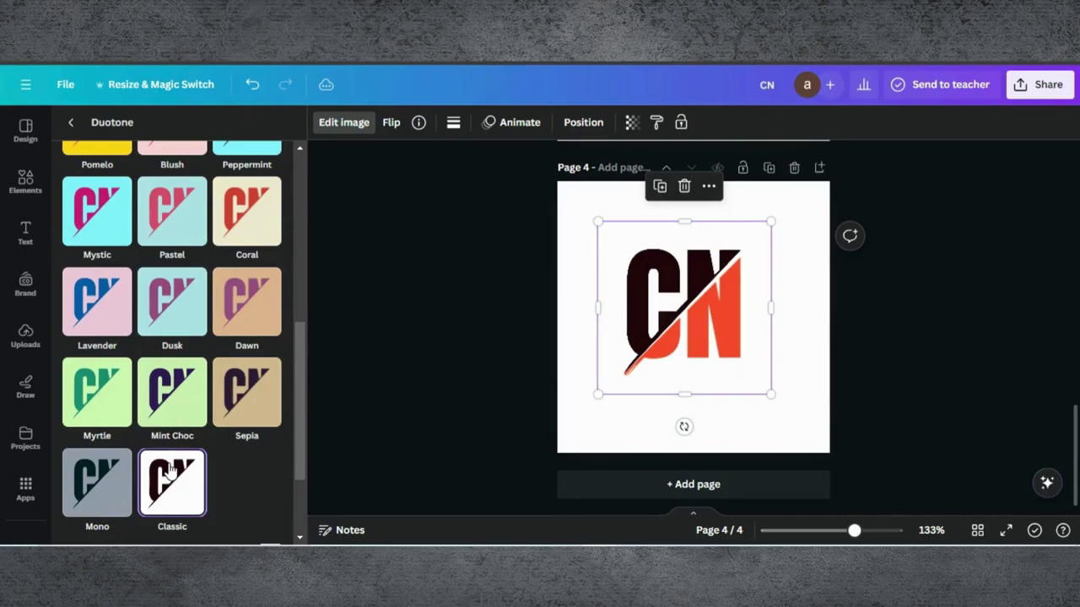
pyautogui.click(96, 420)
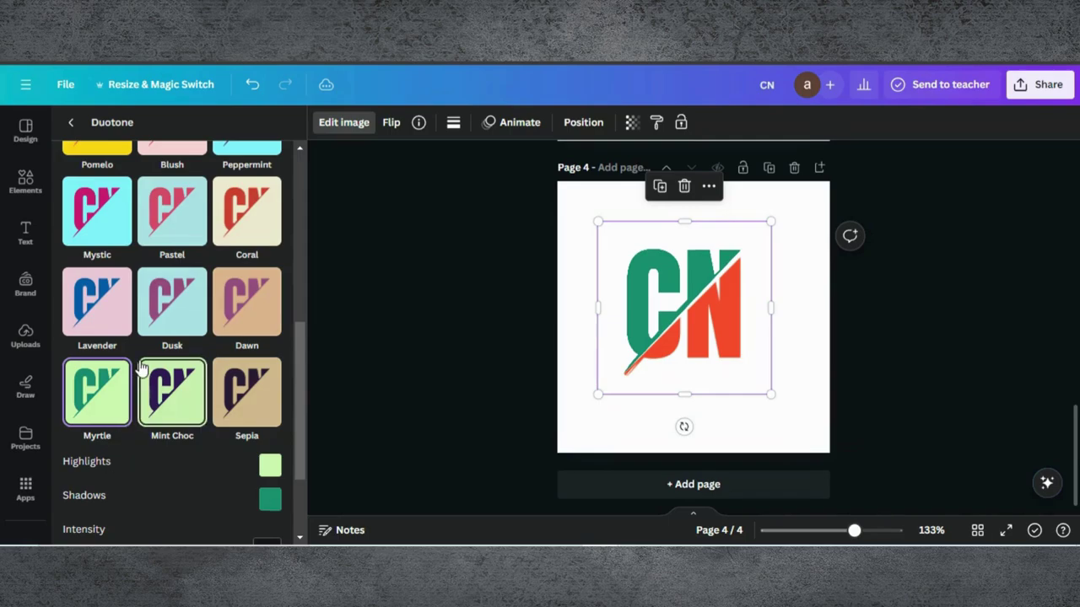
pyautogui.click(915, 334)
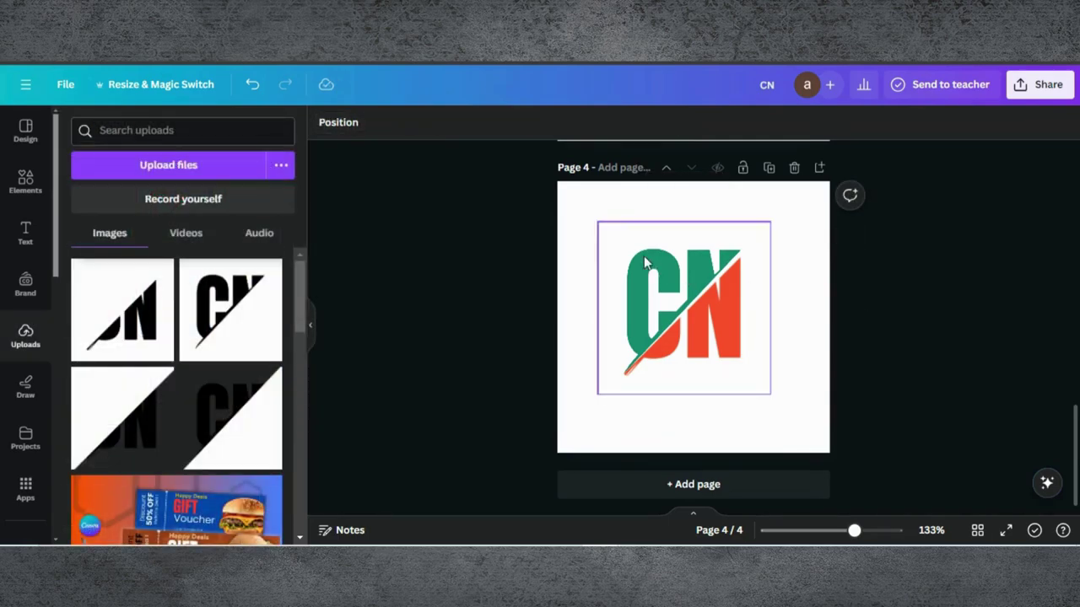
# Group the two half-letter images and center the group horizontally on page 4
pyautogui.moveTo(588, 246); pyautogui.dragTo(759, 355)
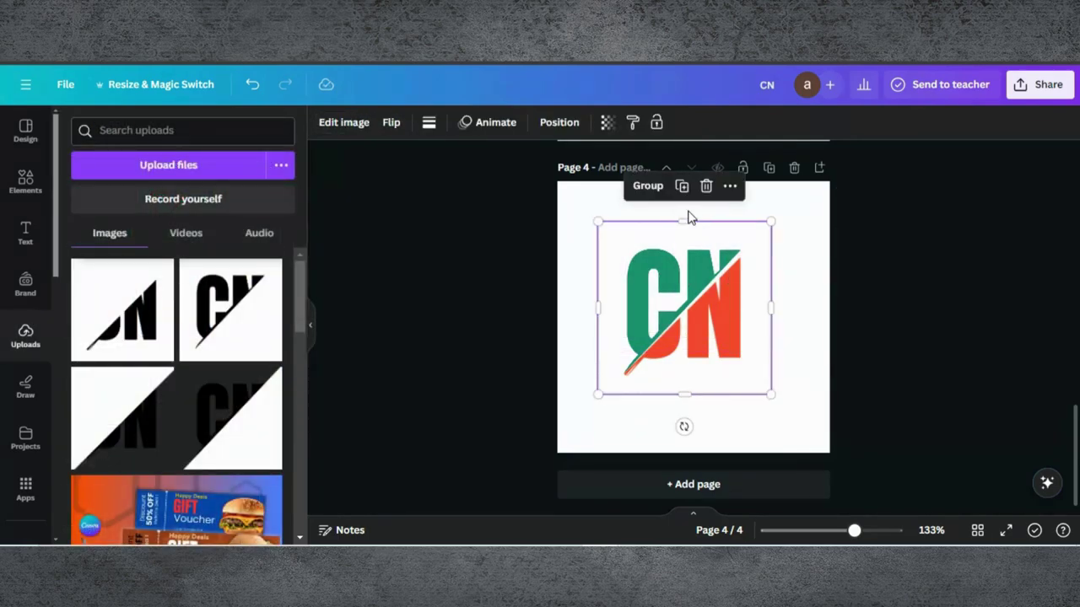
pyautogui.click(647, 186)
pyautogui.moveTo(681, 273); pyautogui.dragTo(687, 271)
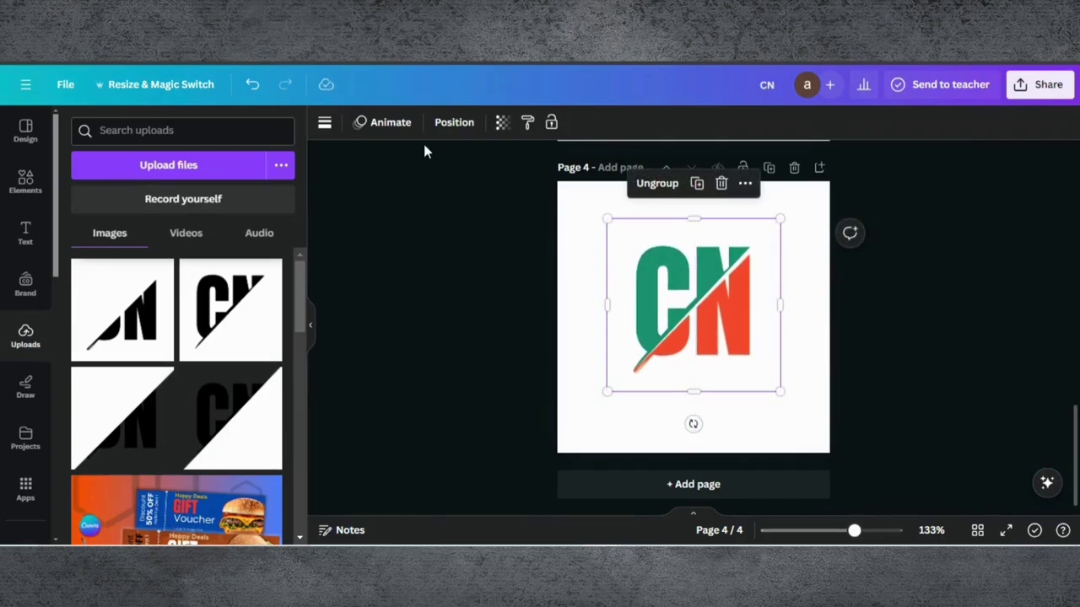
# Add the recently used star-and-orbit line graphic to page 4 and enlarge it to nearly the full page width
pyautogui.click(25, 179)
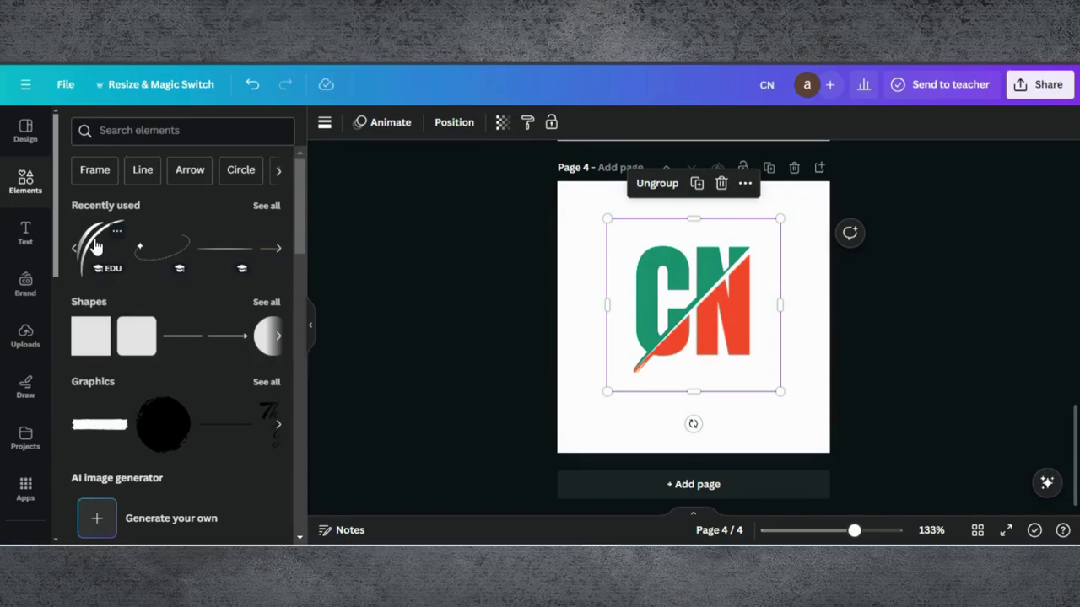
pyautogui.click(156, 255)
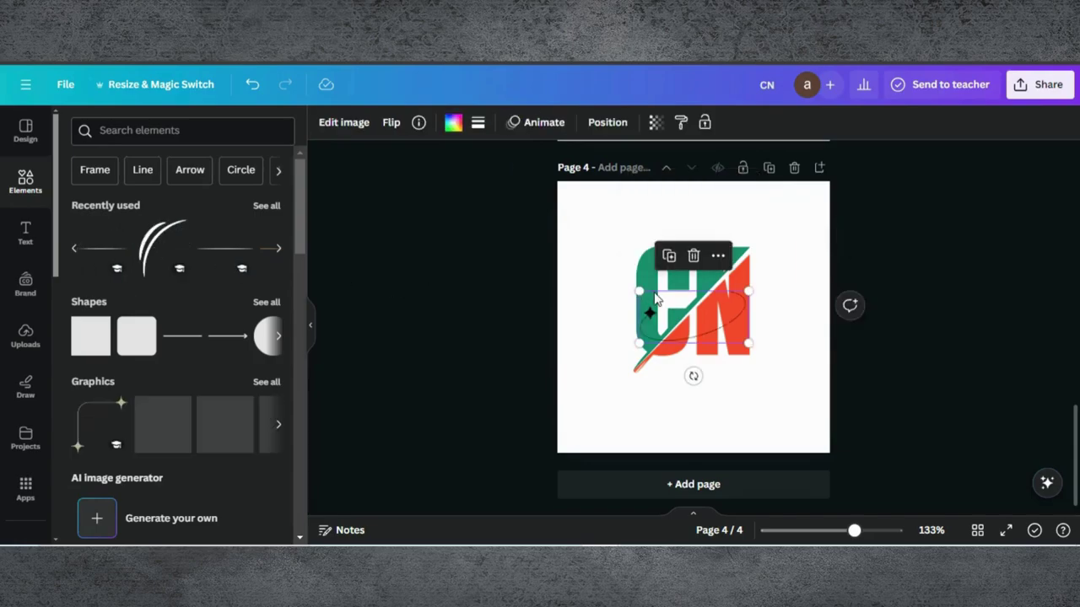
pyautogui.moveTo(638, 343); pyautogui.dragTo(579, 387)
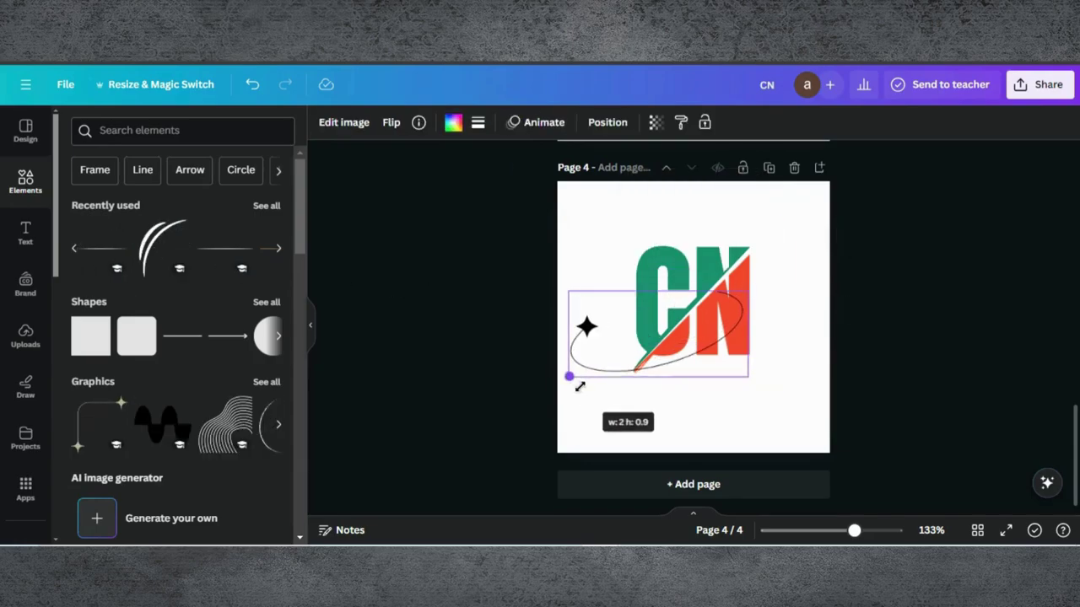
pyautogui.moveTo(749, 293); pyautogui.dragTo(839, 255)
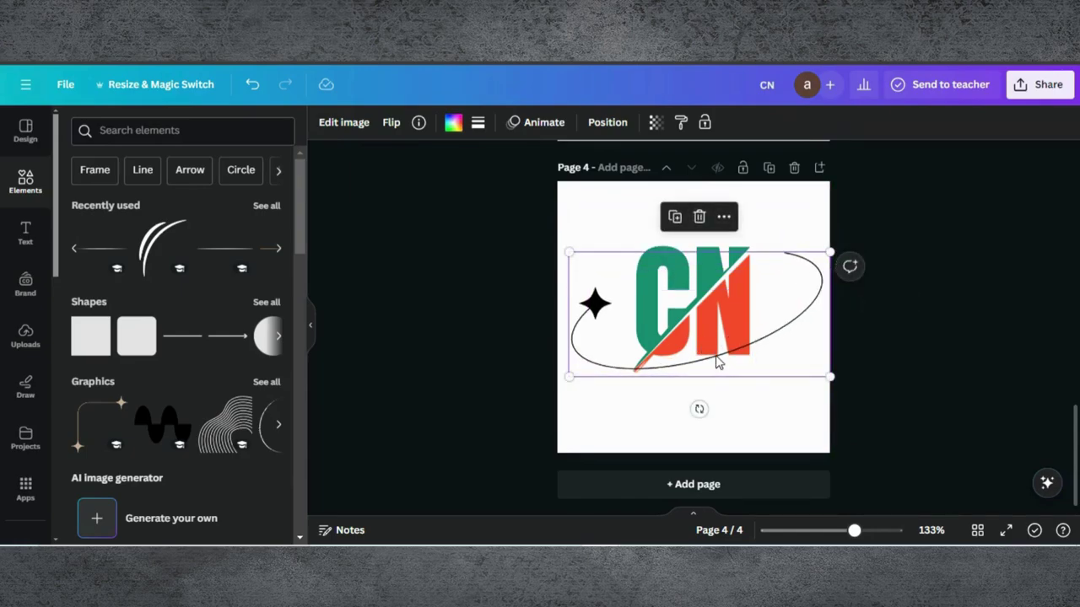
# Lower the orbit graphic and shrink it slightly so it wraps around the CN monogram with the star beside the C
pyautogui.moveTo(716, 361); pyautogui.dragTo(721, 368)
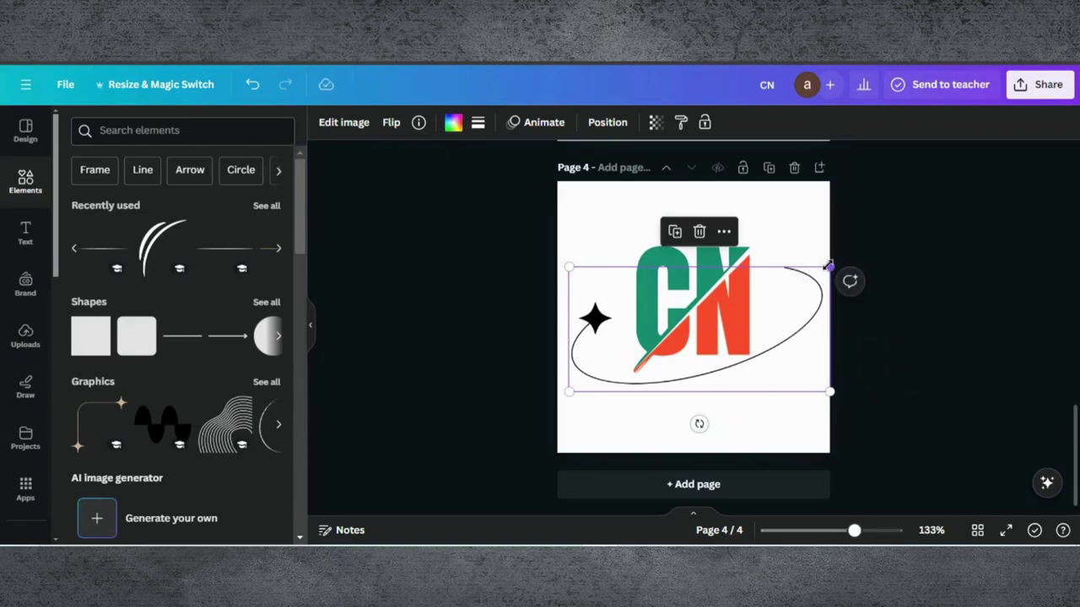
pyautogui.moveTo(829, 266); pyautogui.dragTo(813, 271)
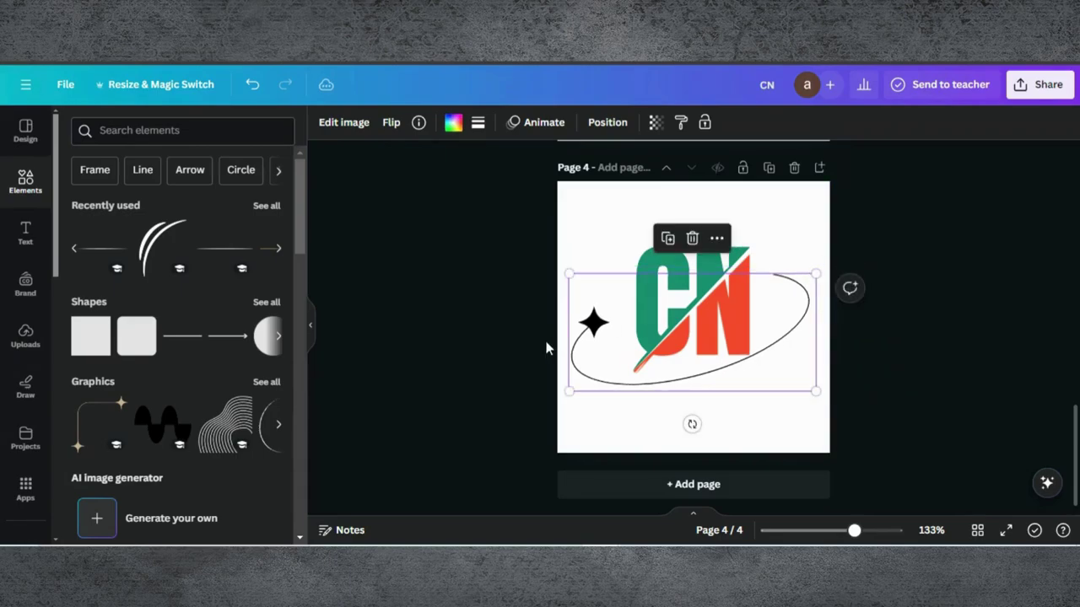
pyautogui.moveTo(566, 391); pyautogui.dragTo(590, 381)
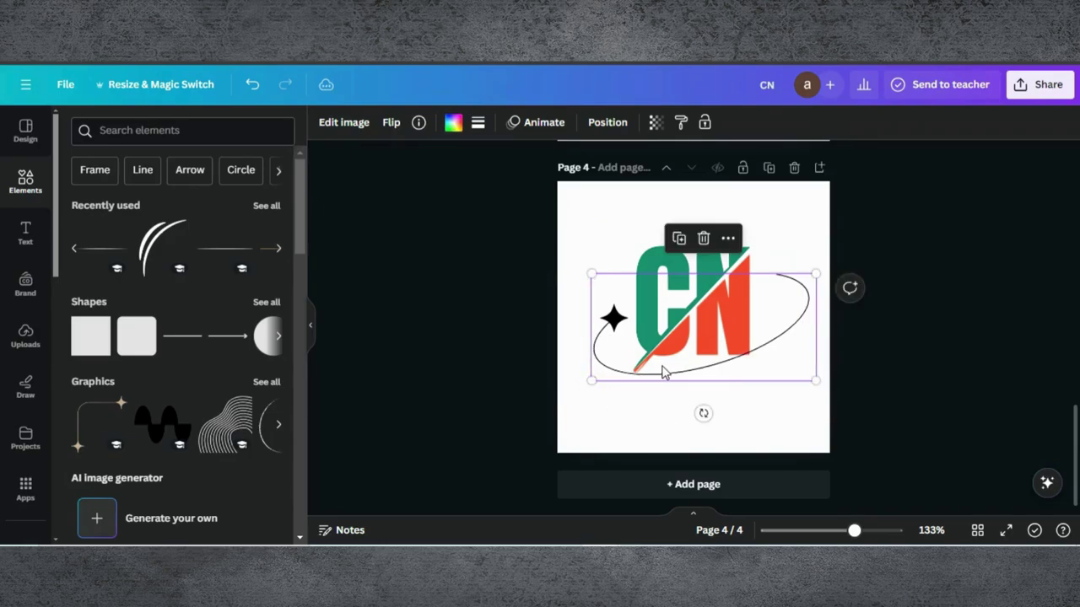
pyautogui.press('Escape')
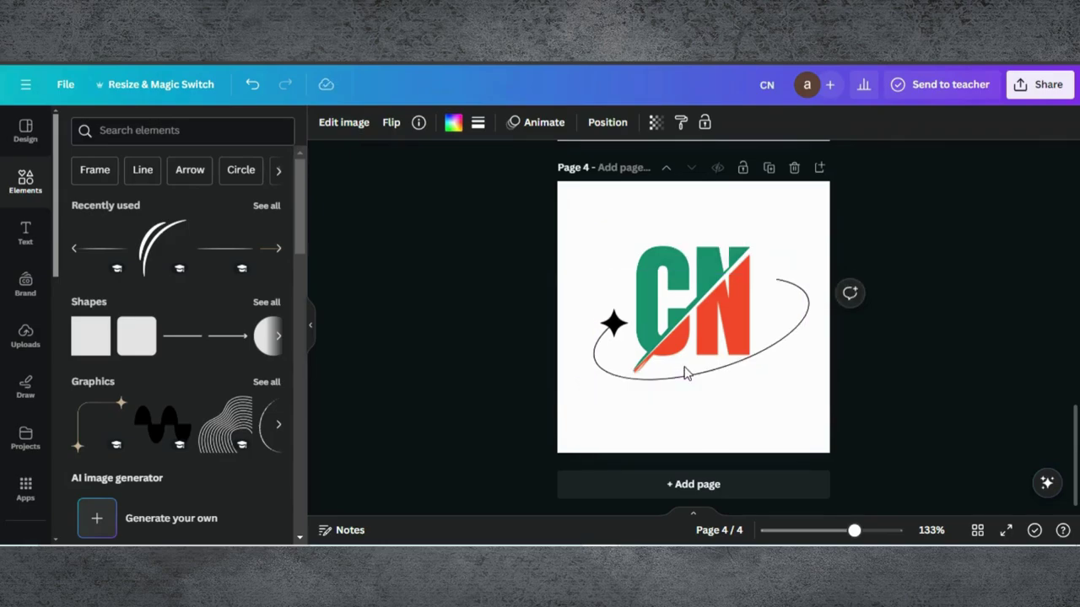
# Recolor the star-and-orbit graphic with the default solid red
pyautogui.click(684, 374)
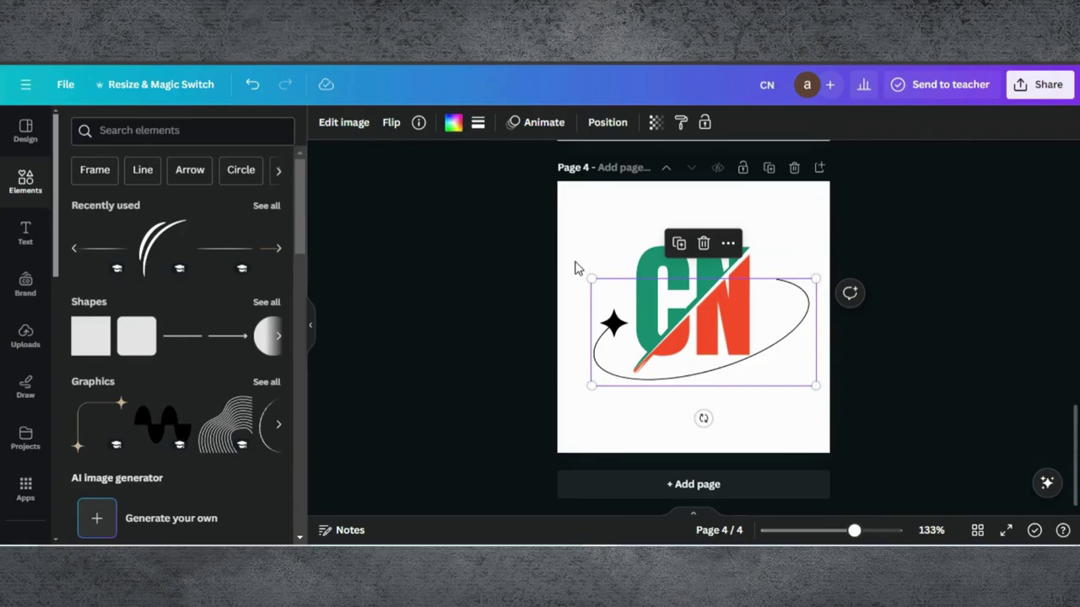
pyautogui.click(453, 123)
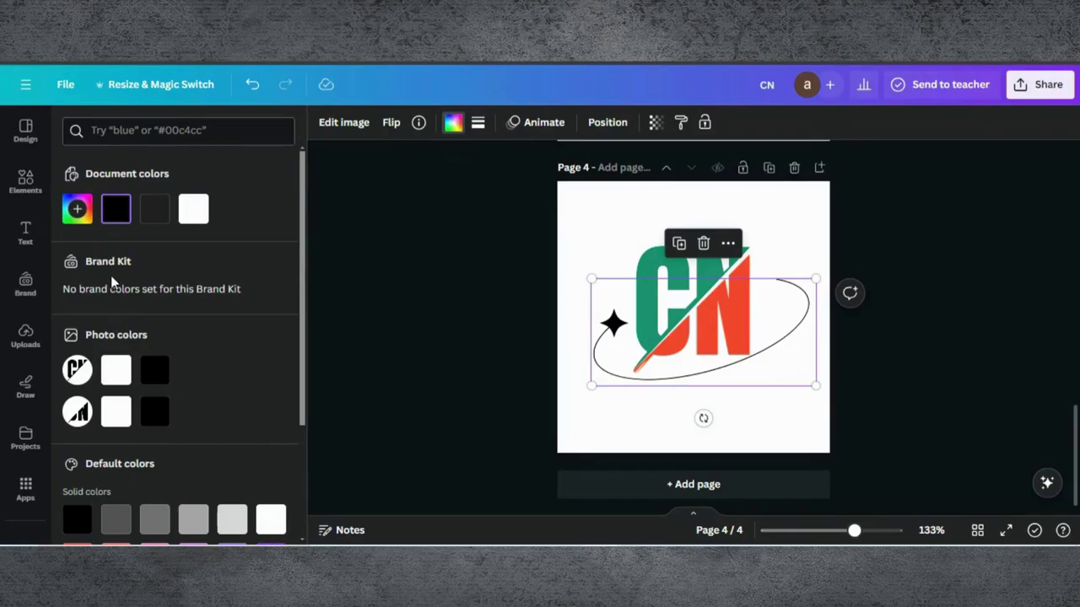
pyautogui.scroll(-3, 227, 379)
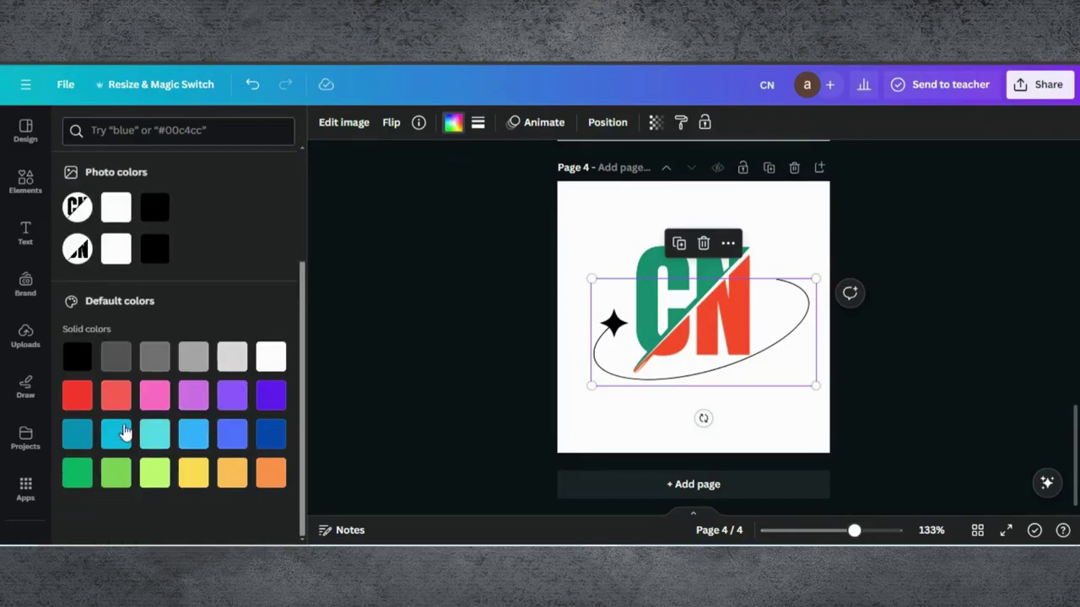
pyautogui.click(76, 395)
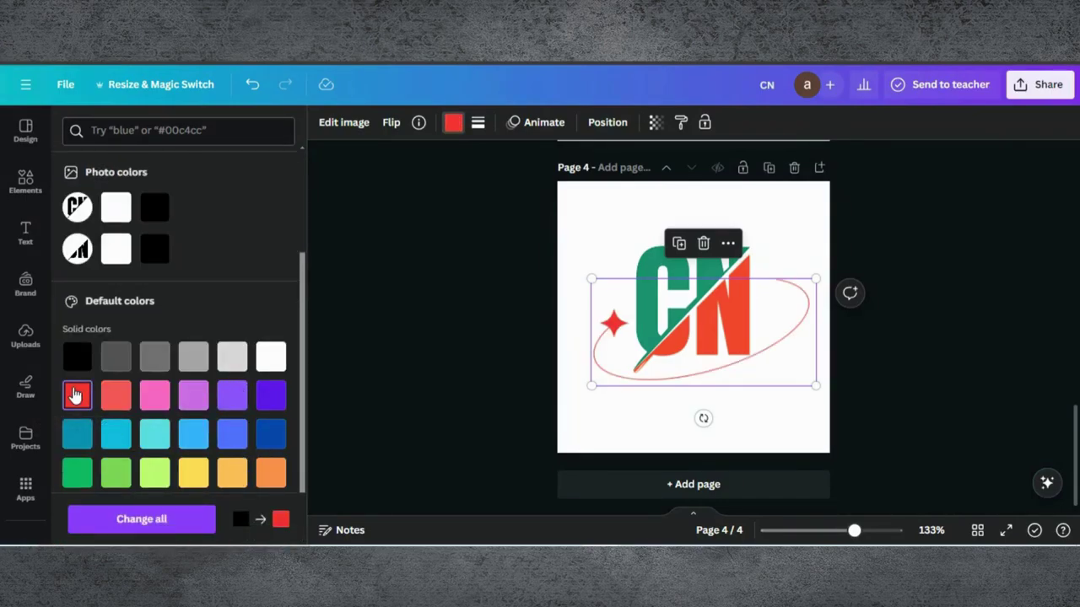
pyautogui.click(401, 257)
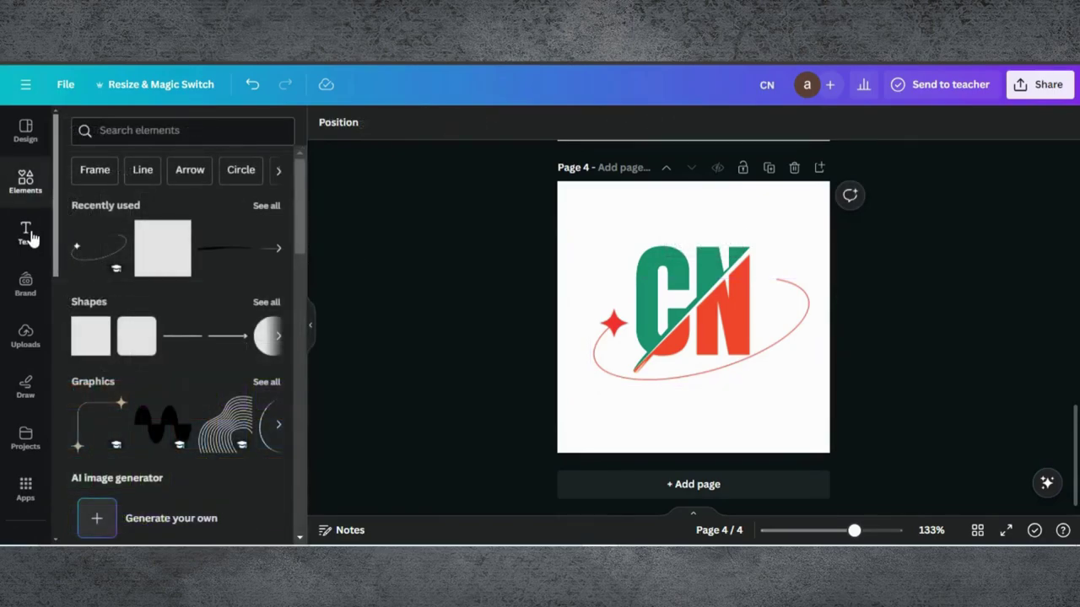
# Add a heading reading "Embrace the Infinite Journey" and move it to the lower part of the page
pyautogui.click(26, 234)
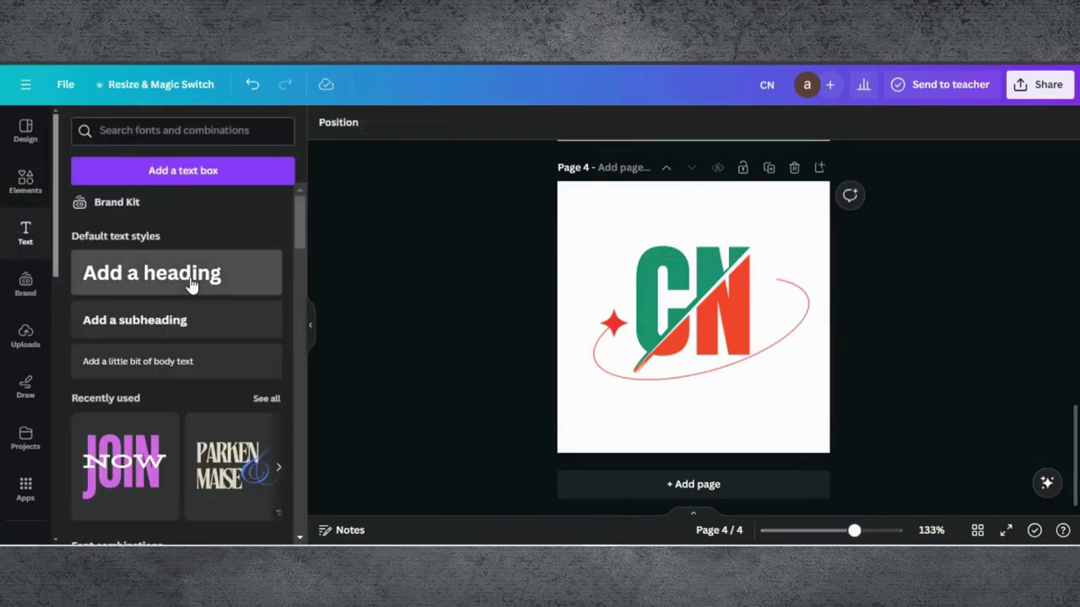
pyautogui.click(223, 284)
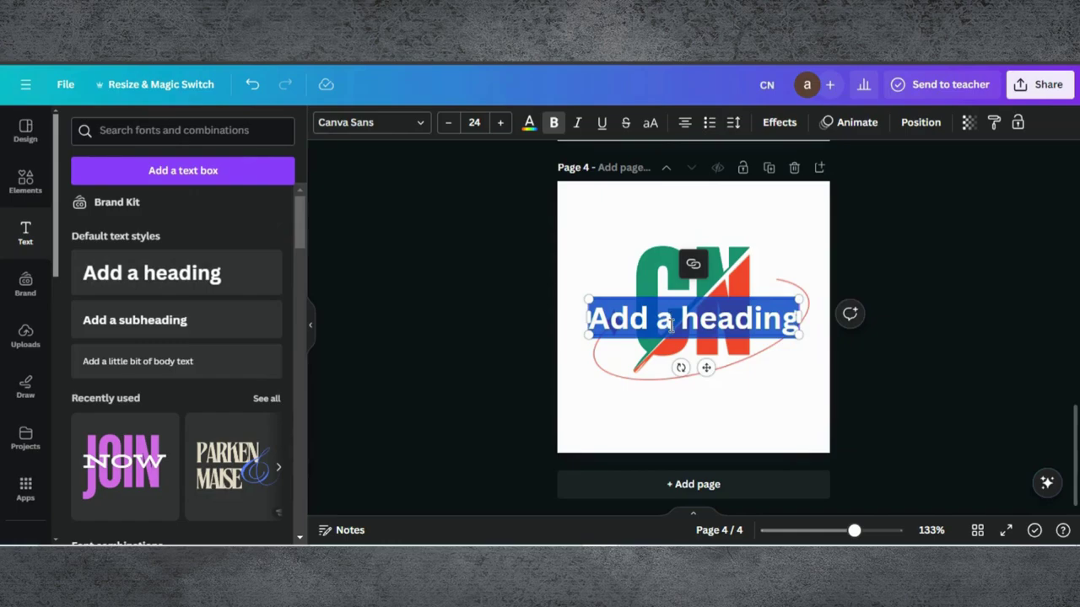
pyautogui.write('Embrace the Infinite Journey')
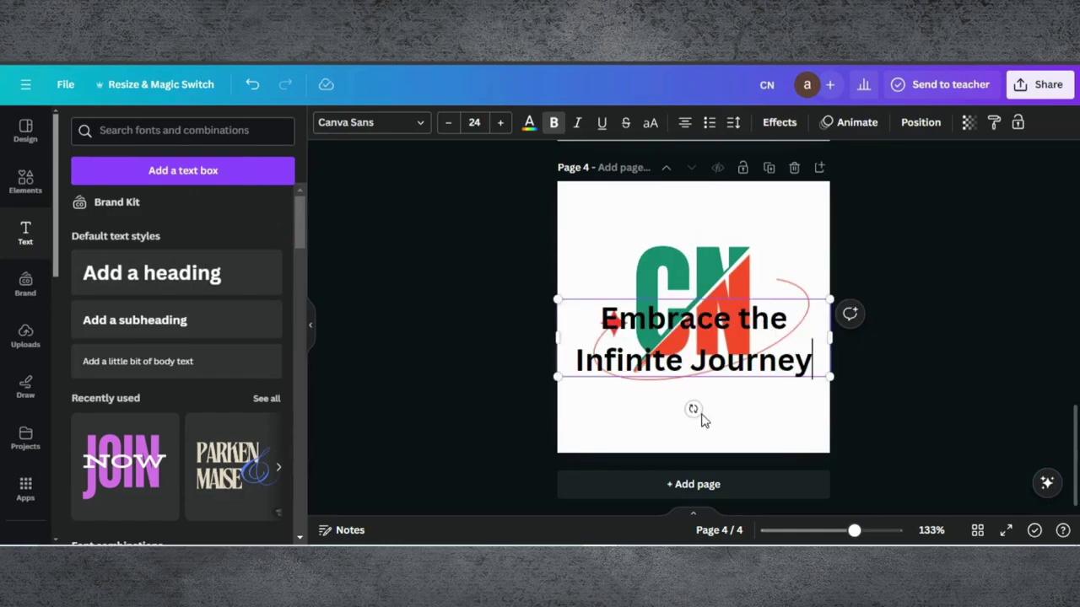
pyautogui.click(742, 416)
pyautogui.moveTo(752, 362); pyautogui.dragTo(754, 422)
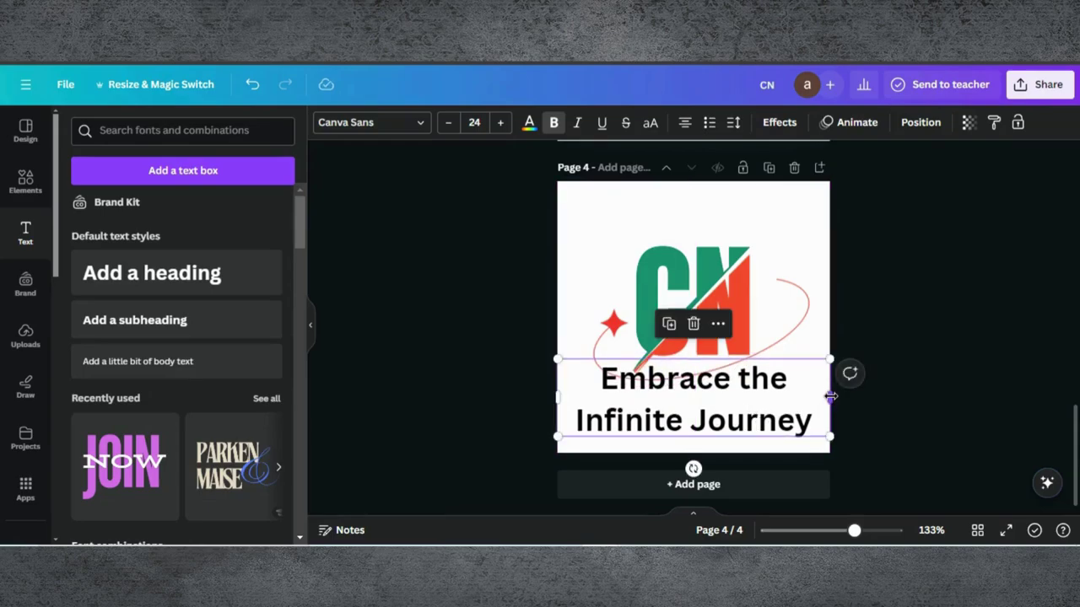
# Widen the tagline's text box, shrink the text to size 10.4 on one line, and position it just beneath the orbit graphic
pyautogui.moveTo(831, 397); pyautogui.dragTo(881, 395)
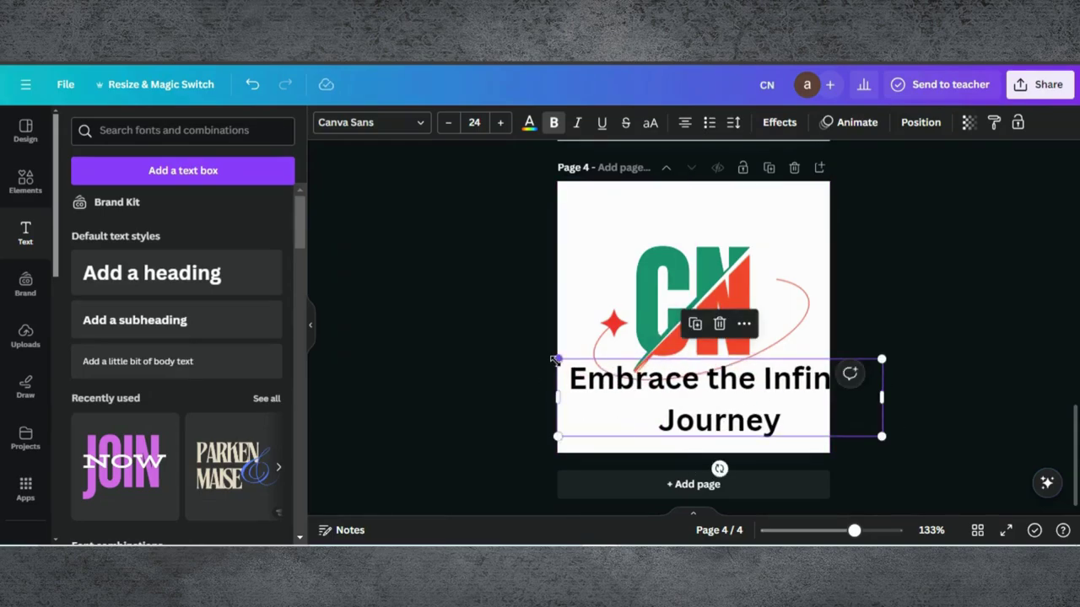
pyautogui.moveTo(554, 358); pyautogui.dragTo(573, 408)
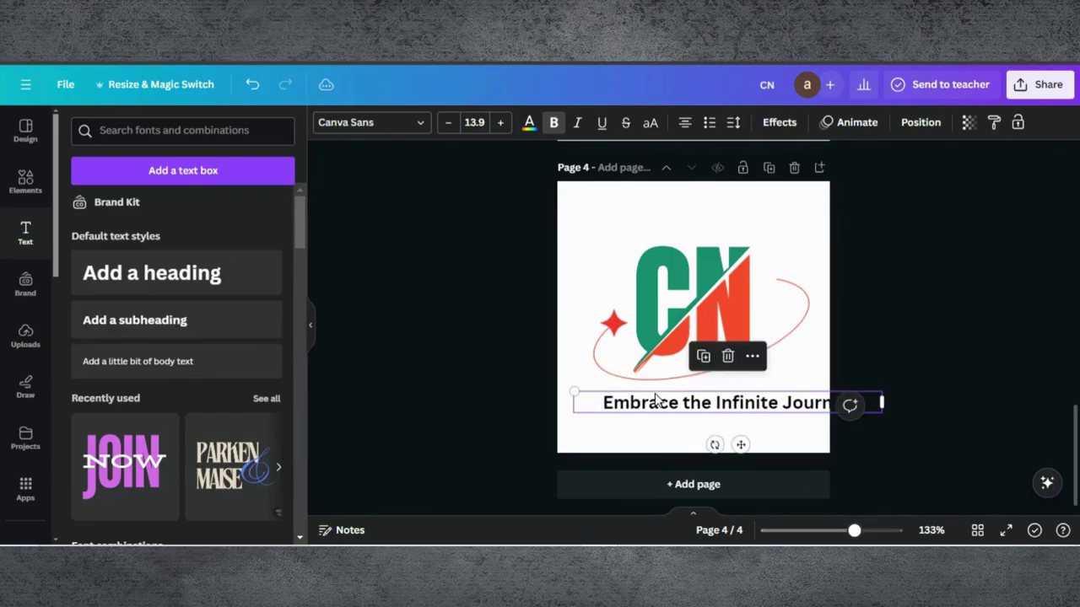
pyautogui.moveTo(739, 439); pyautogui.dragTo(716, 434)
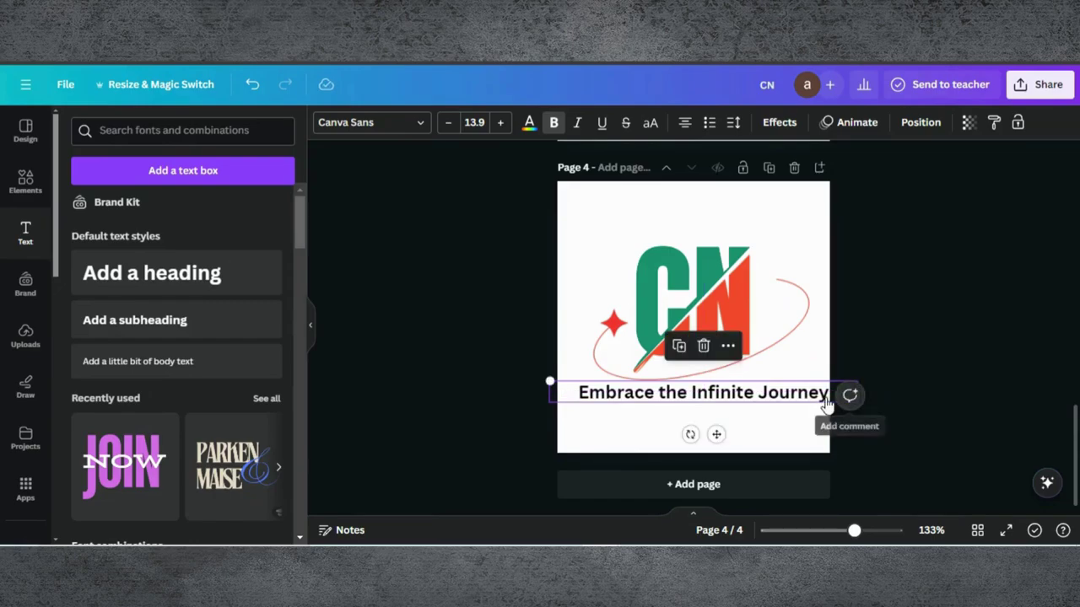
pyautogui.moveTo(549, 381); pyautogui.dragTo(631, 380)
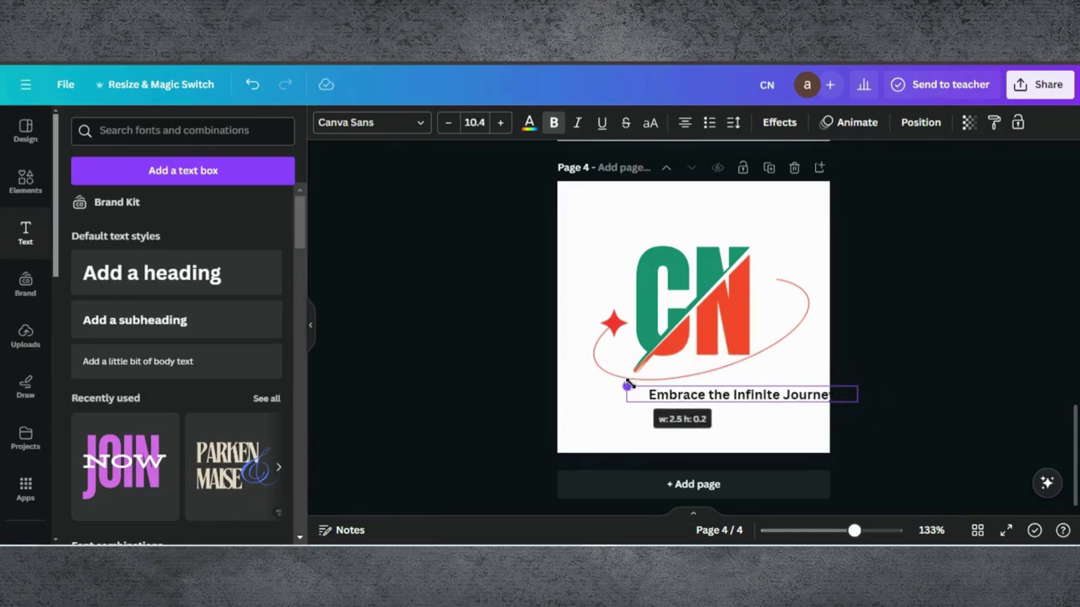
pyautogui.moveTo(756, 433); pyautogui.dragTo(724, 431)
pyautogui.click(817, 432)
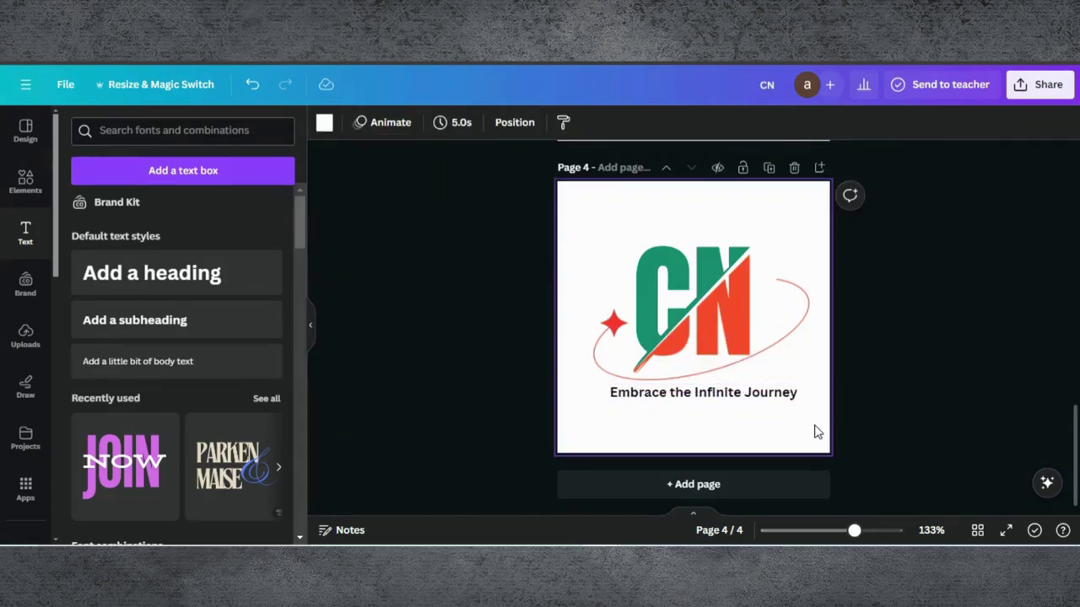
pyautogui.click(751, 397)
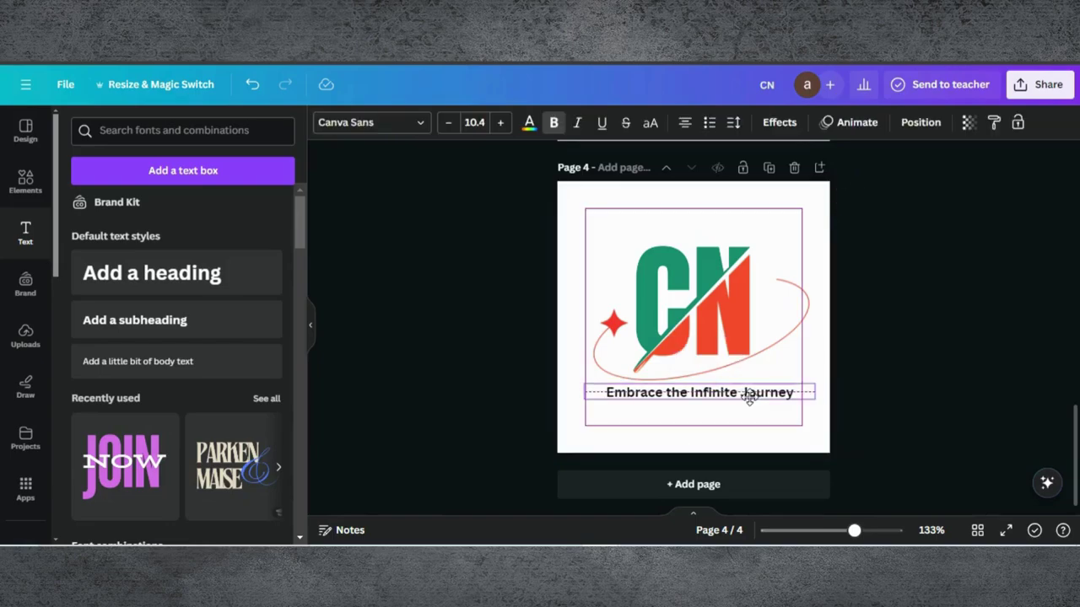
pyautogui.click(749, 397)
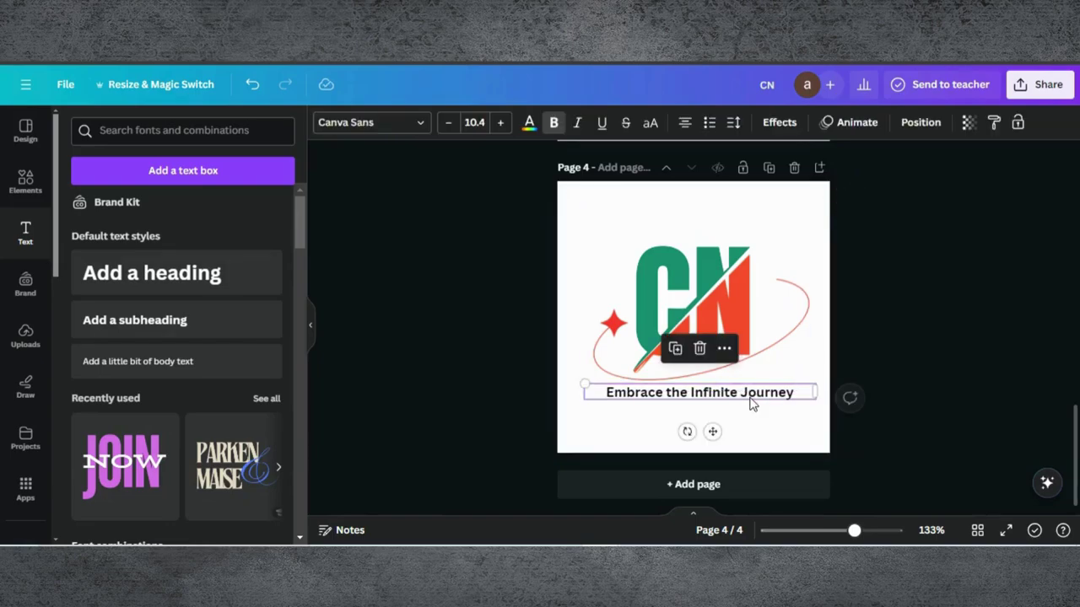
# Try the Poppins font on the tagline, but set it to Luckiest Guy instead
pyautogui.click(421, 128)
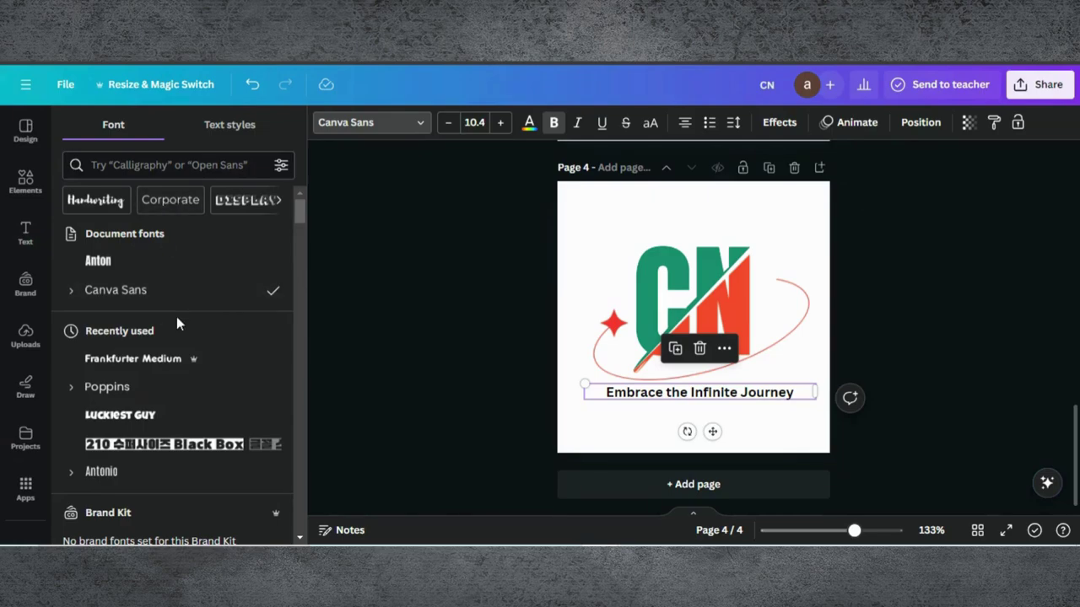
pyautogui.click(142, 385)
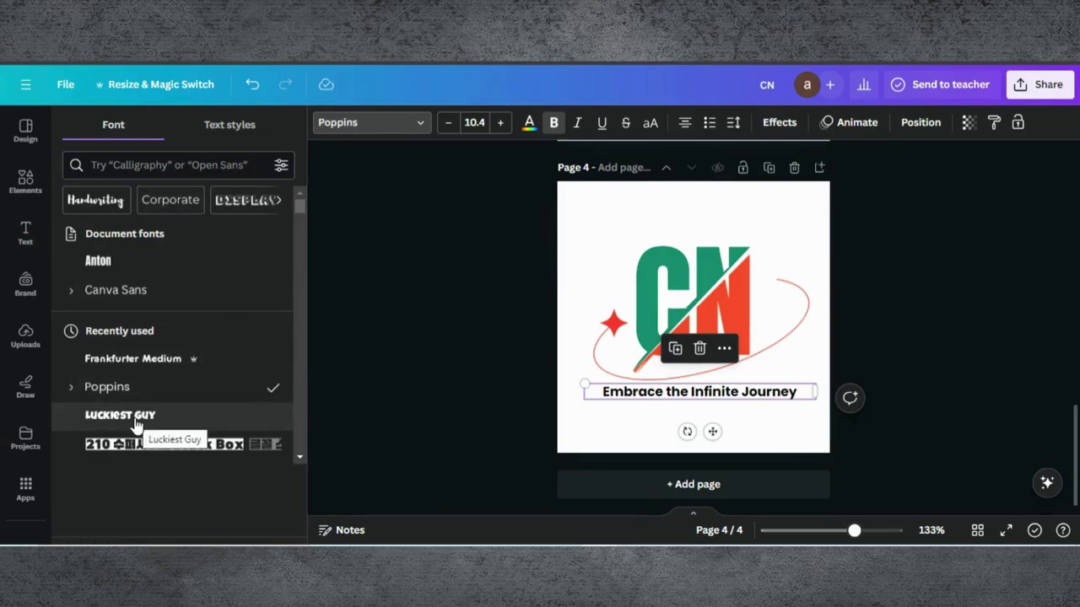
pyautogui.click(140, 416)
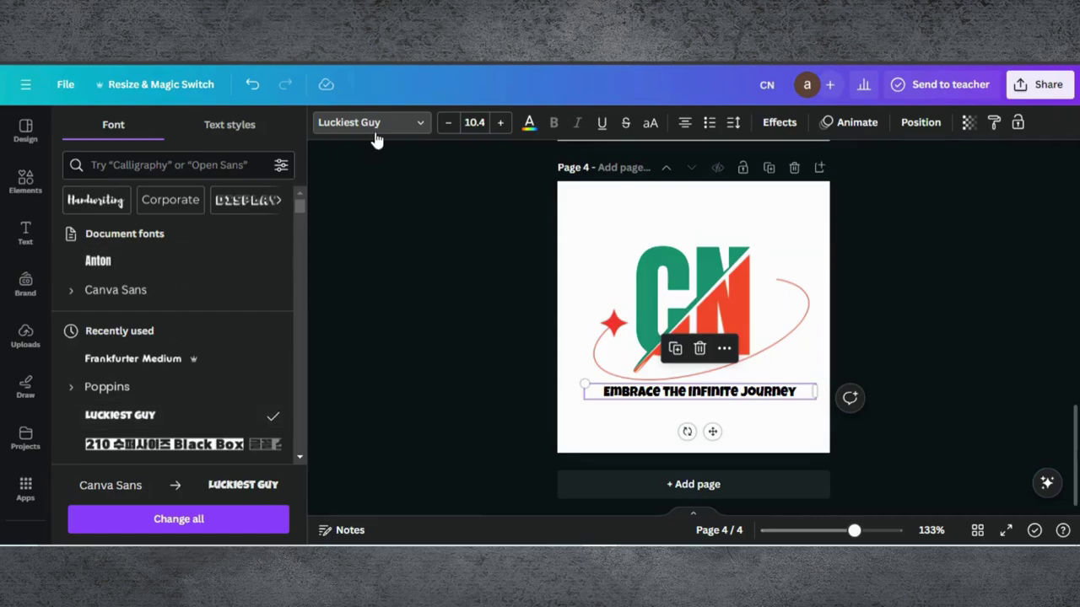
# Try a default light green on the tagline, but recolor it with the green #1D9371 sampled from the letter C instead
pyautogui.click(529, 124)
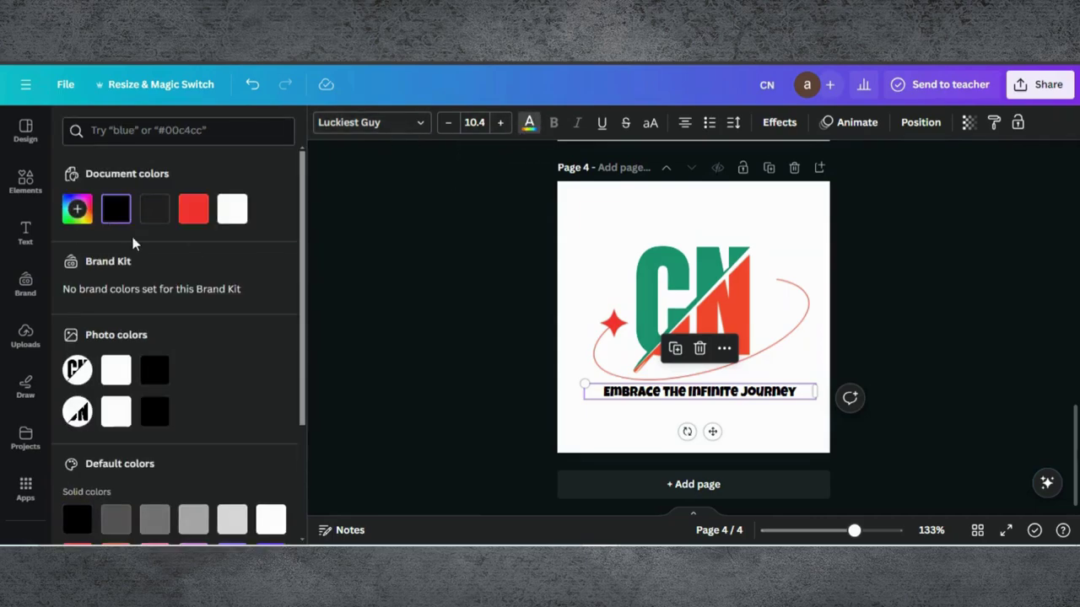
pyautogui.scroll(-3, 174, 396)
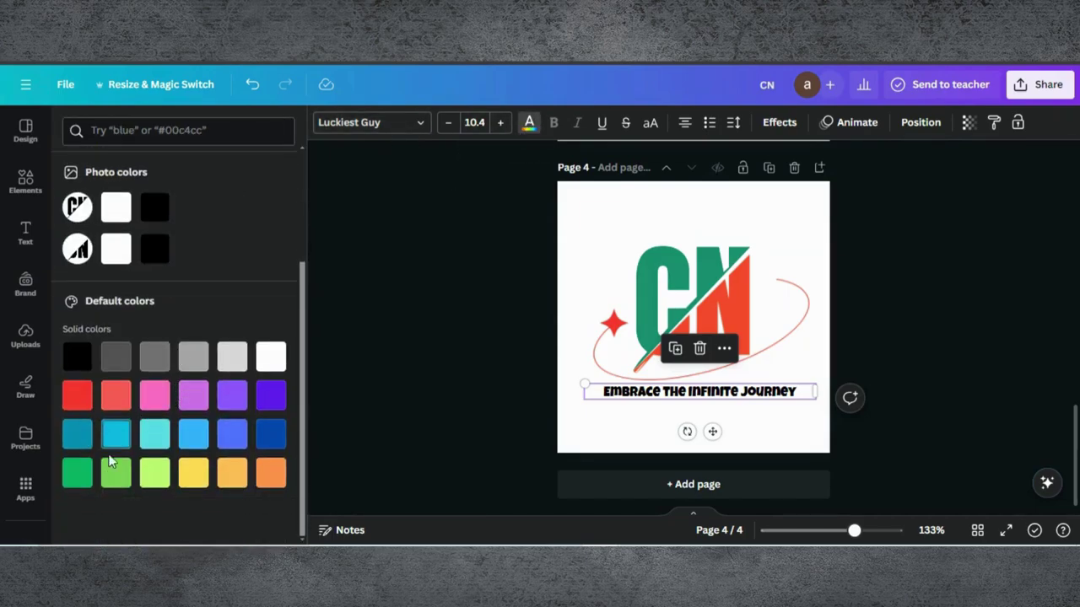
pyautogui.click(77, 473)
pyautogui.click(154, 473)
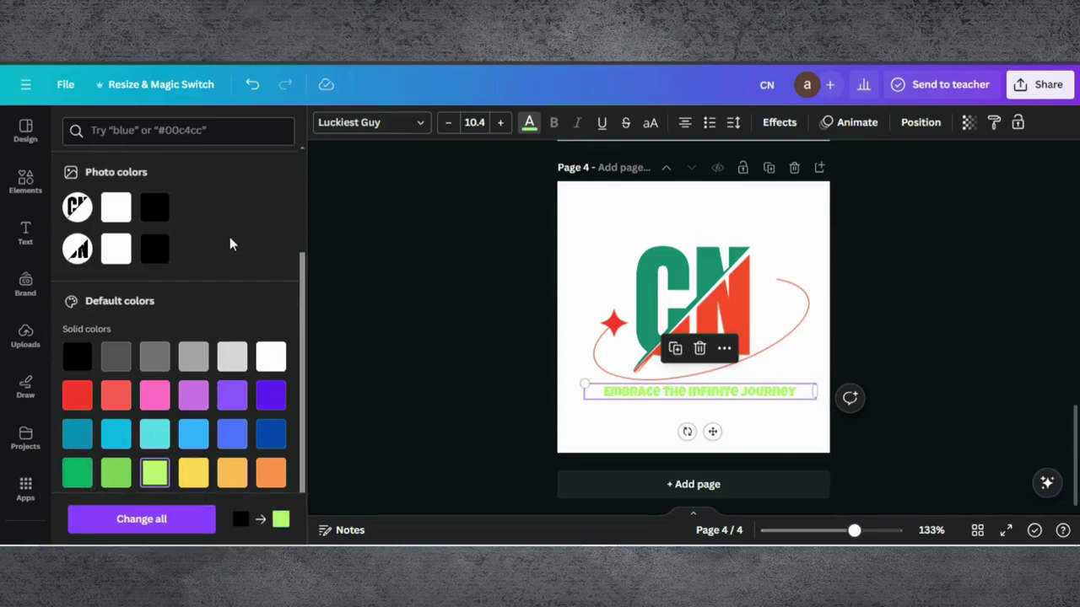
pyautogui.scroll(3, 231, 198)
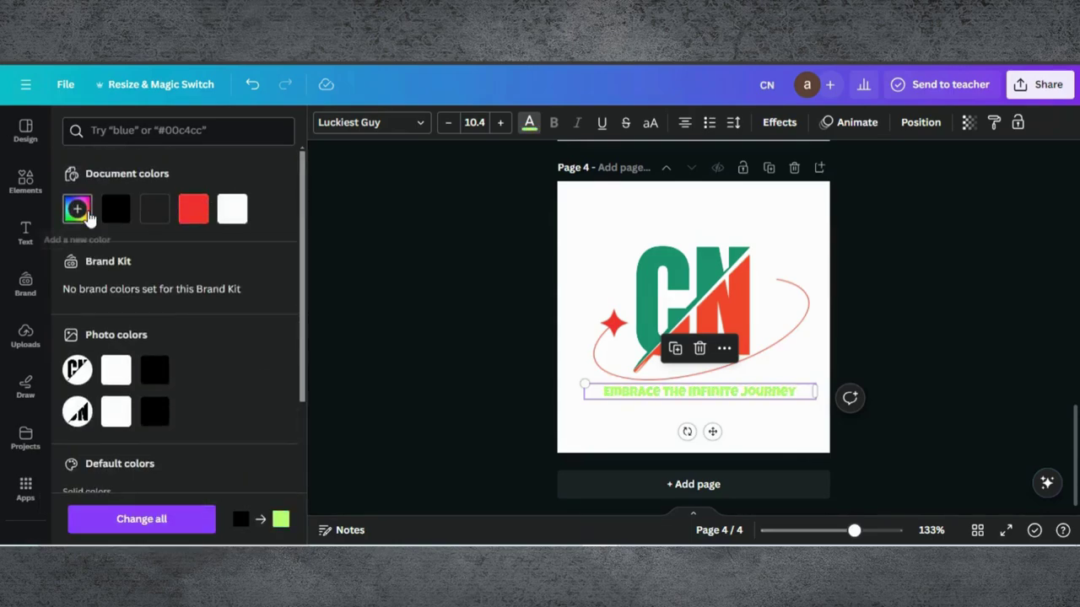
pyautogui.click(77, 209)
pyautogui.click(258, 354)
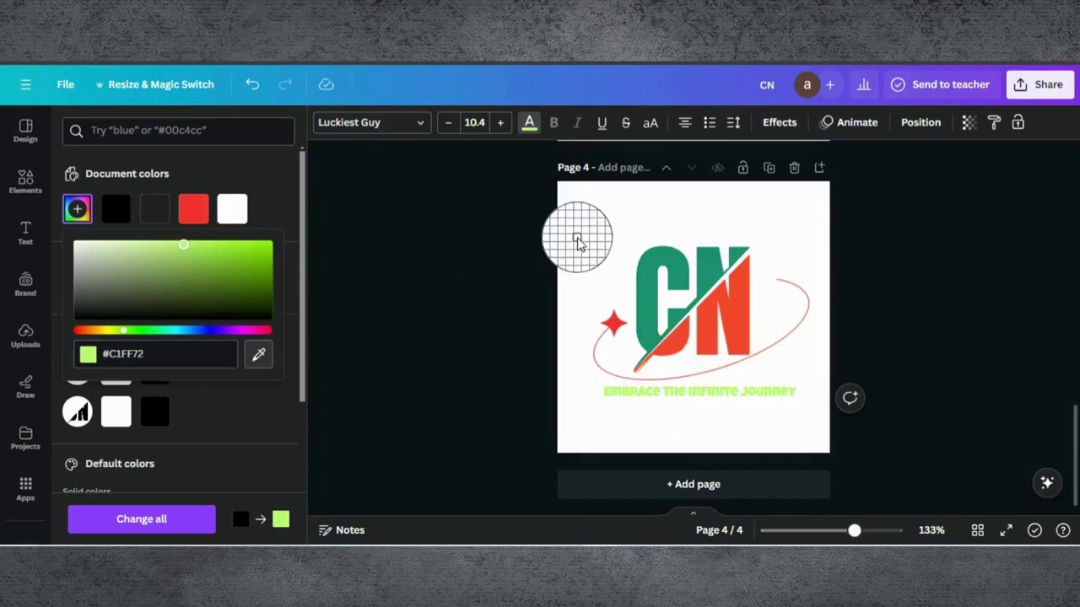
pyautogui.click(658, 262)
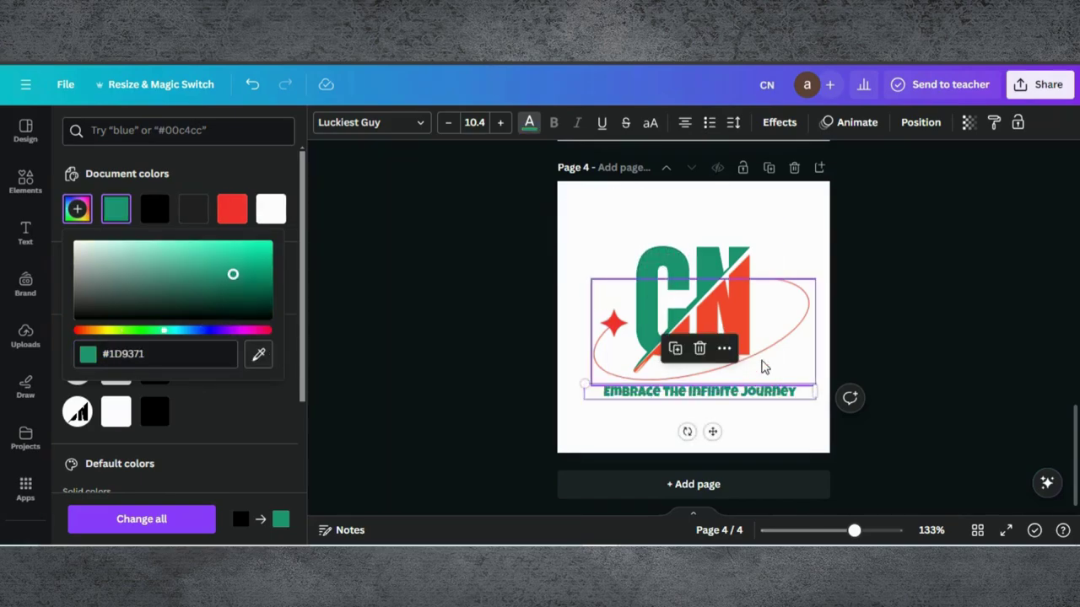
pyautogui.click(923, 325)
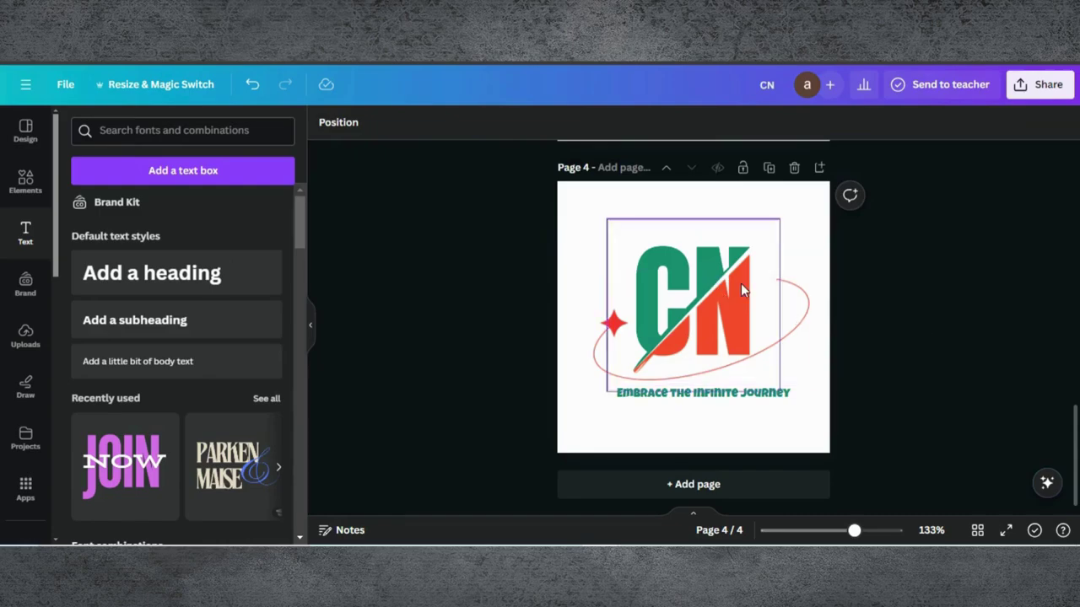
# Group the CN letters, orbit graphic and tagline, and enlarge the centered group to about the full page width
pyautogui.moveTo(811, 445); pyautogui.dragTo(590, 267)
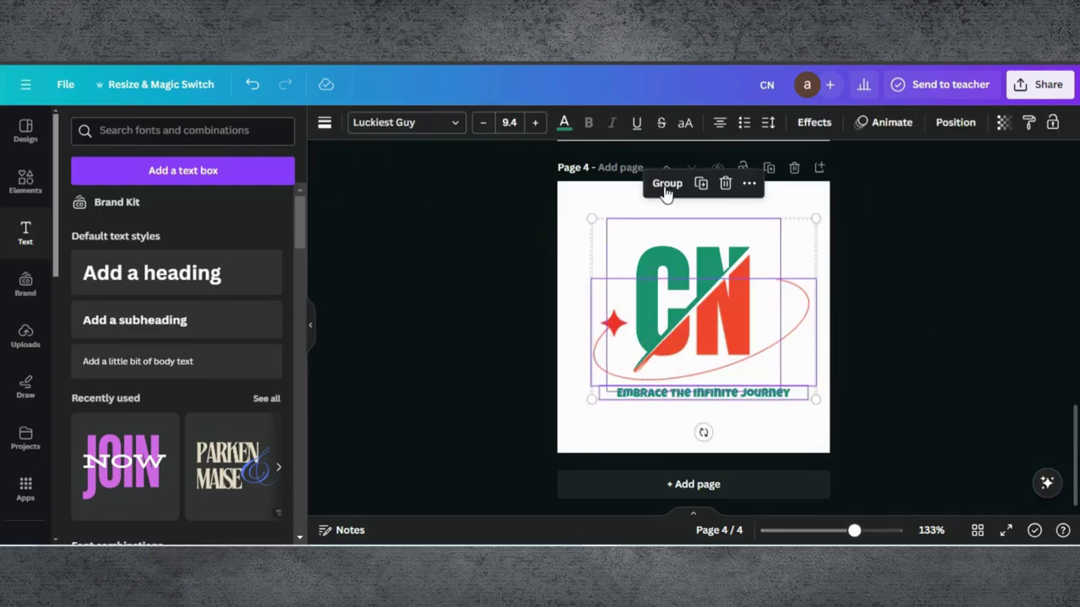
pyautogui.click(664, 185)
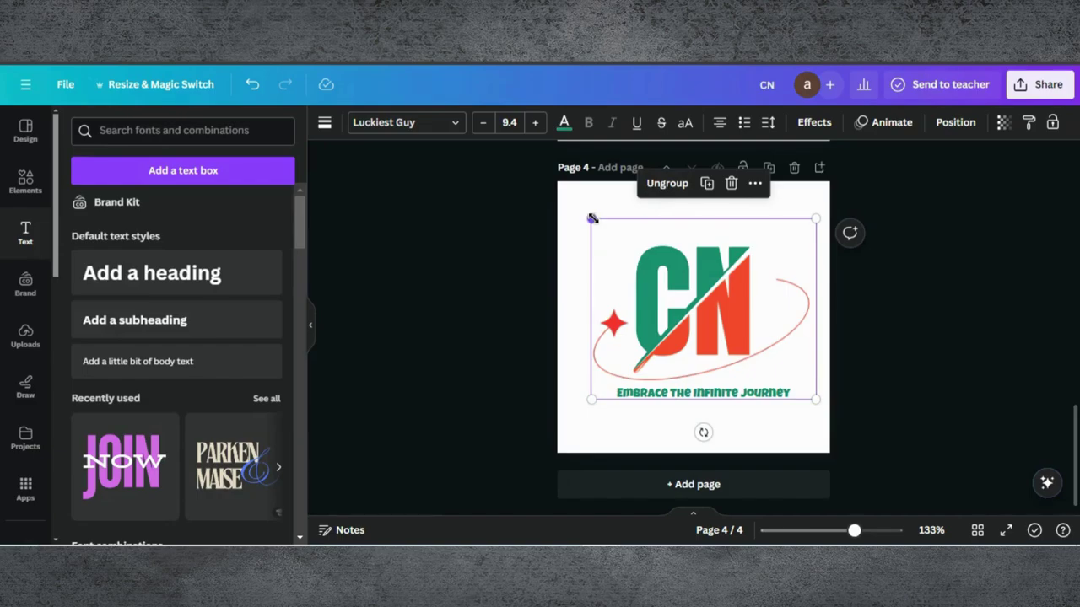
pyautogui.moveTo(592, 219); pyautogui.dragTo(557, 193)
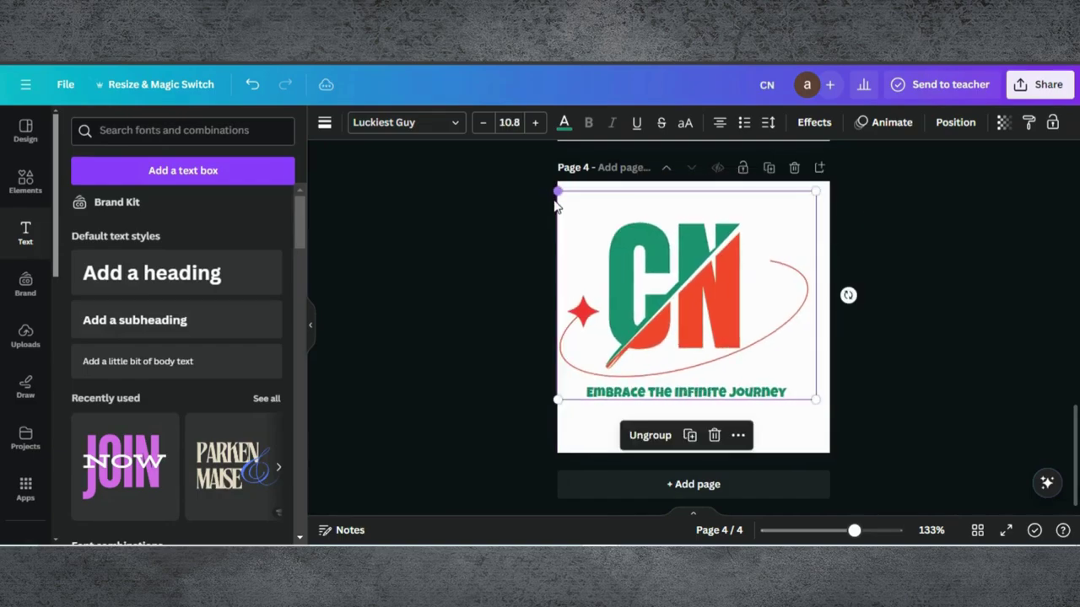
pyautogui.moveTo(812, 400); pyautogui.dragTo(830, 411)
pyautogui.moveTo(705, 274); pyautogui.dragTo(705, 282)
pyautogui.click(966, 251)
# Open the design's download settings for a PNG and turn on the transparent background
pyautogui.click(1037, 88)
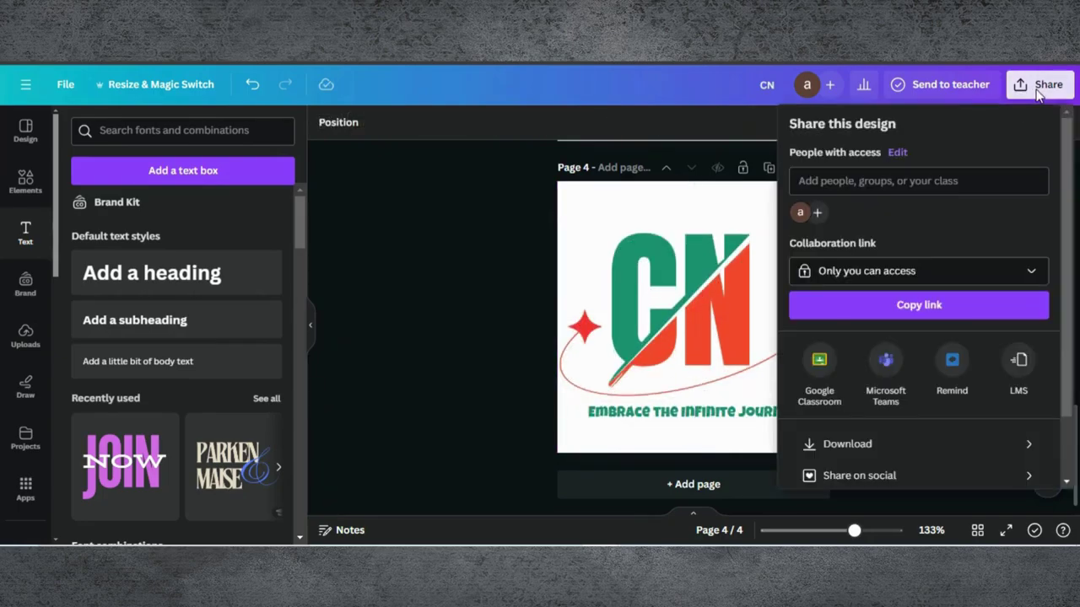
pyautogui.scroll(-2, 901, 312)
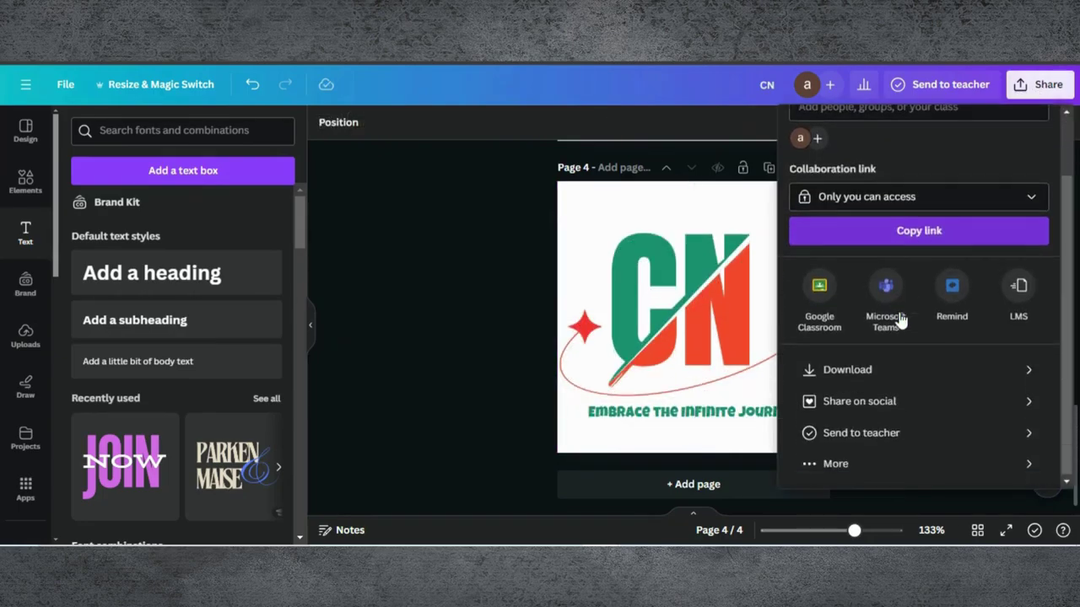
pyautogui.click(855, 377)
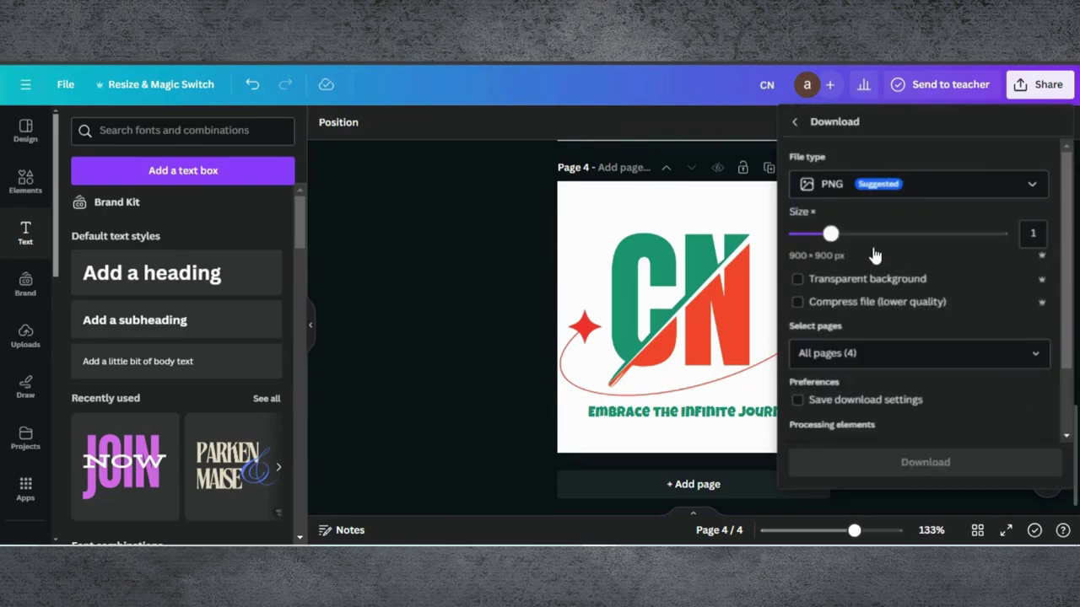
pyautogui.click(824, 283)
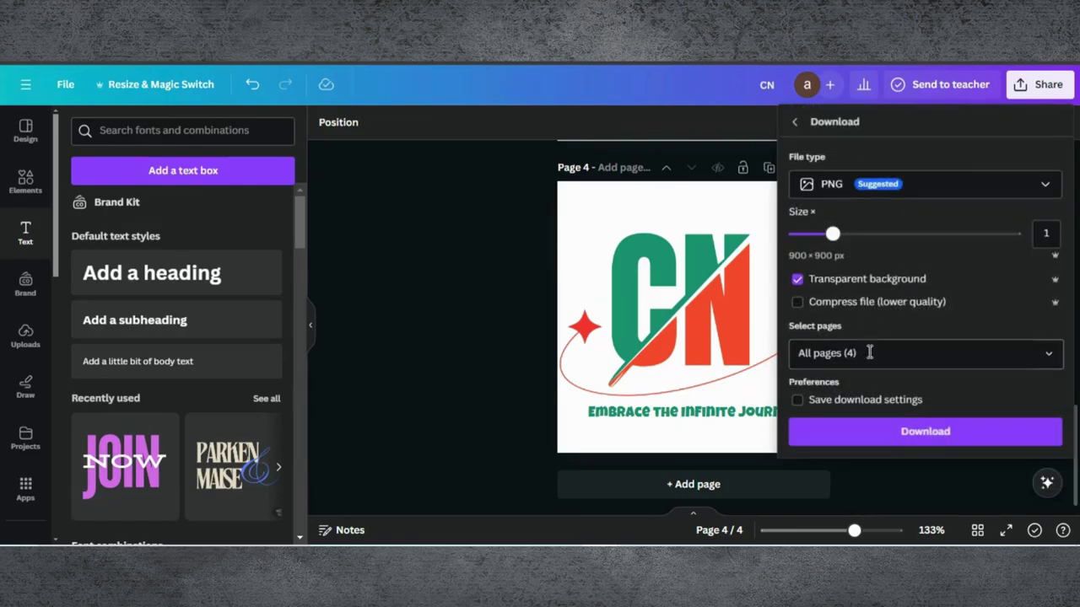
# Limit the export to the current page, page 4, and download it
pyautogui.click(910, 347)
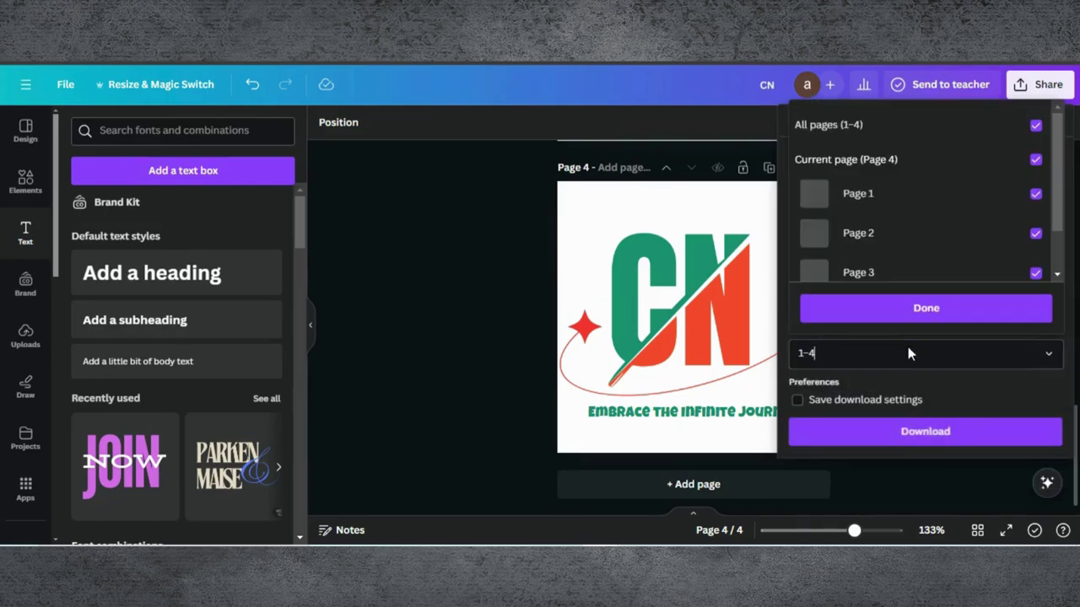
pyautogui.click(1036, 127)
pyautogui.click(1034, 159)
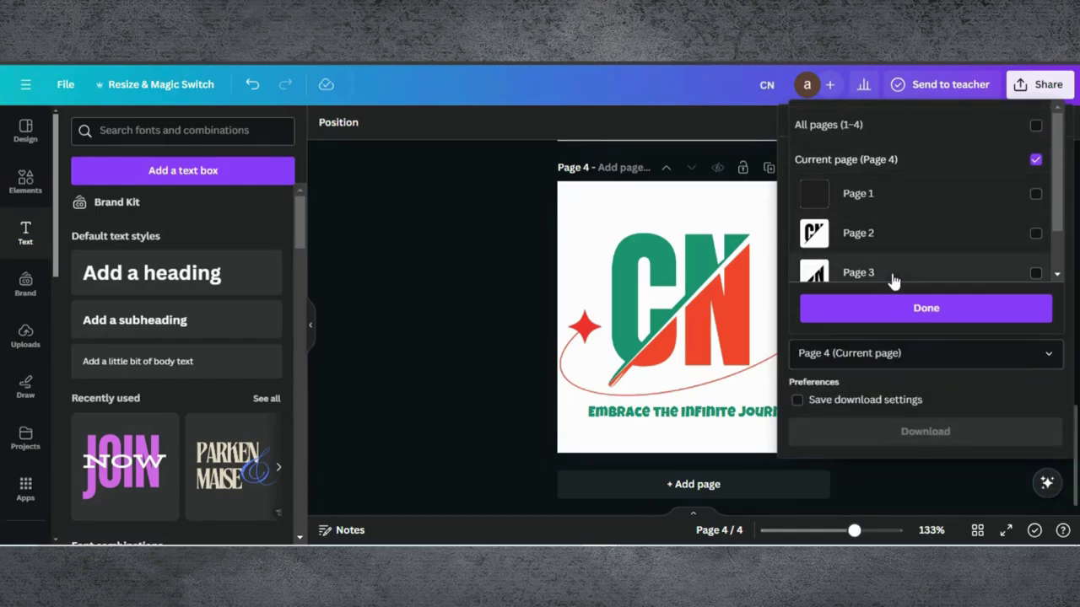
pyautogui.click(926, 309)
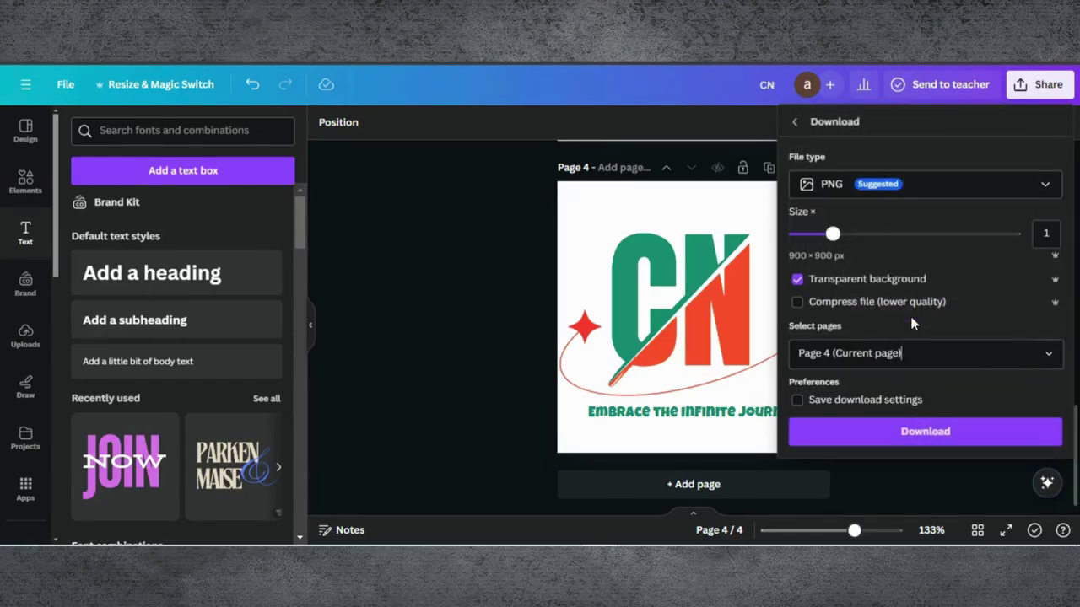
pyautogui.click(894, 434)
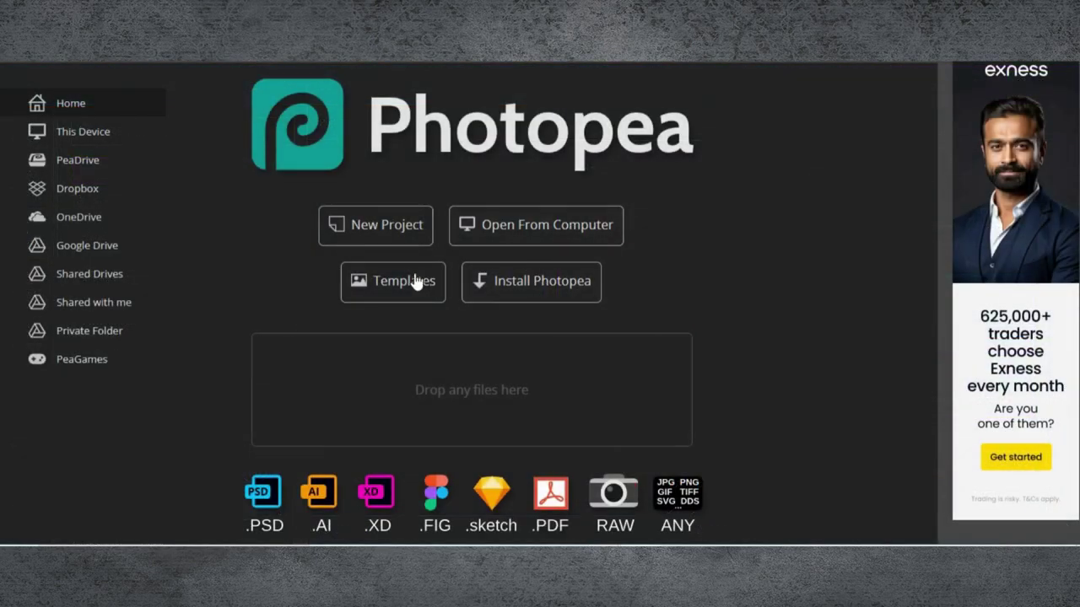
# In Photopea, browse the templates and open the Golden Logo Mockup
pyautogui.click(402, 285)
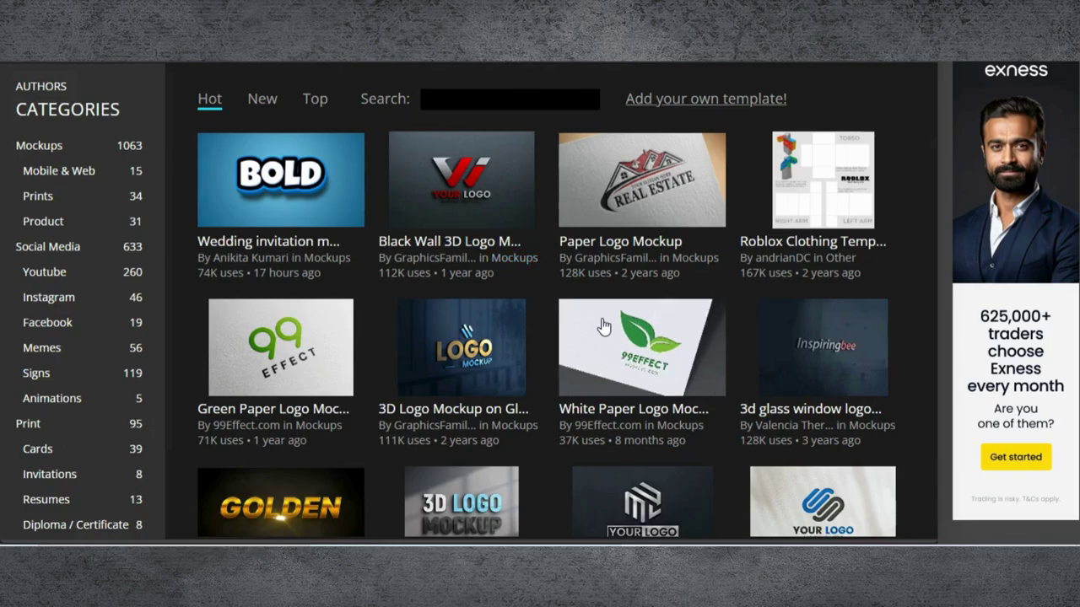
pyautogui.scroll(-5, 762, 366)
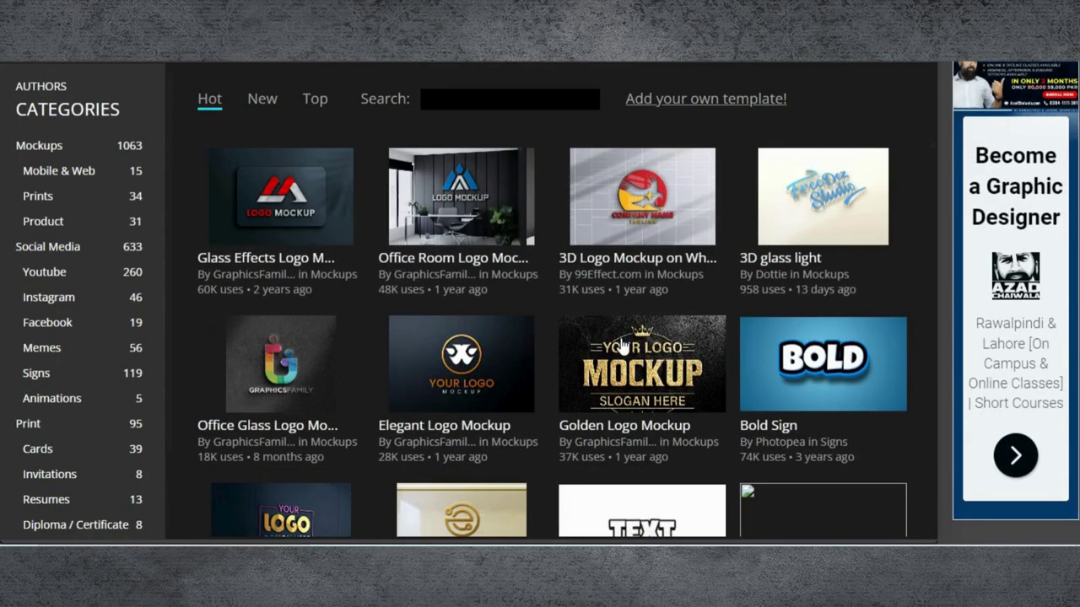
pyautogui.click(623, 346)
pyautogui.click(471, 195)
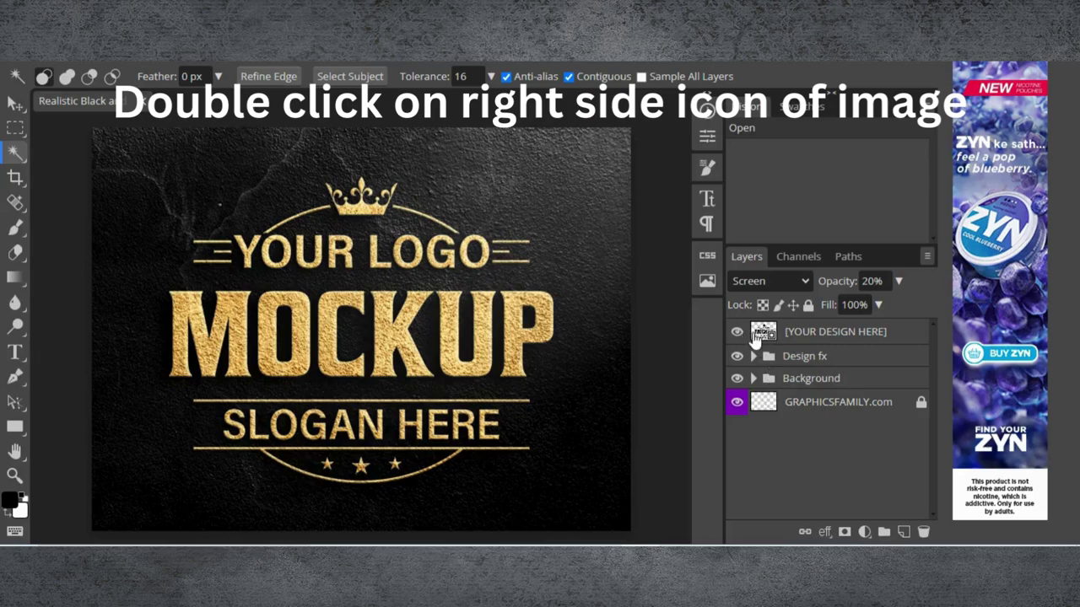
# Open the [YOUR DESIGN HERE] smart object for editing and hide its Graphicsfamily placeholder layer
pyautogui.doubleClick(765, 333)
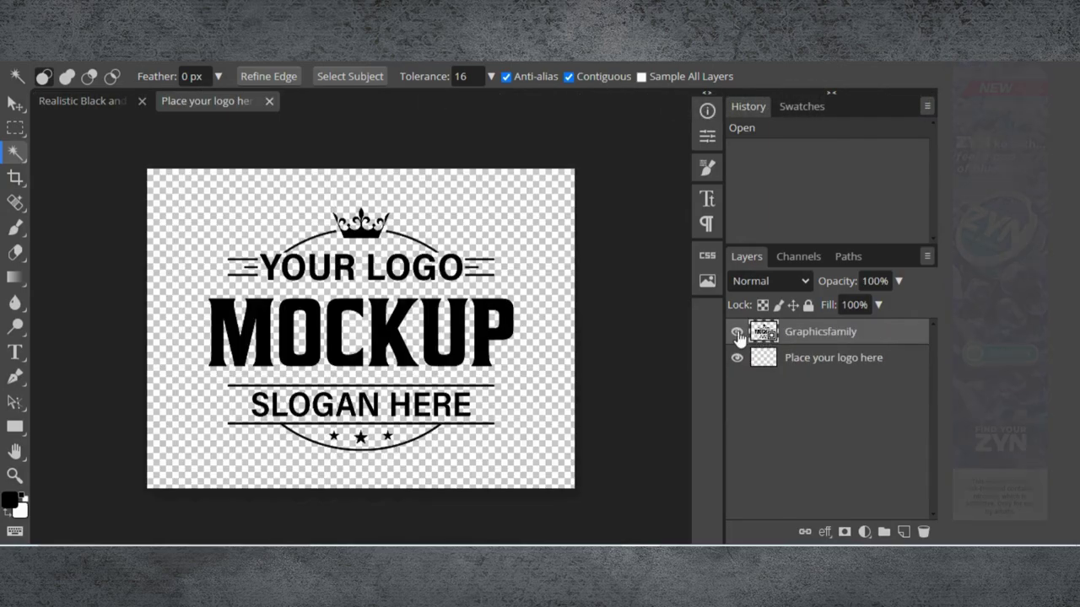
pyautogui.click(736, 332)
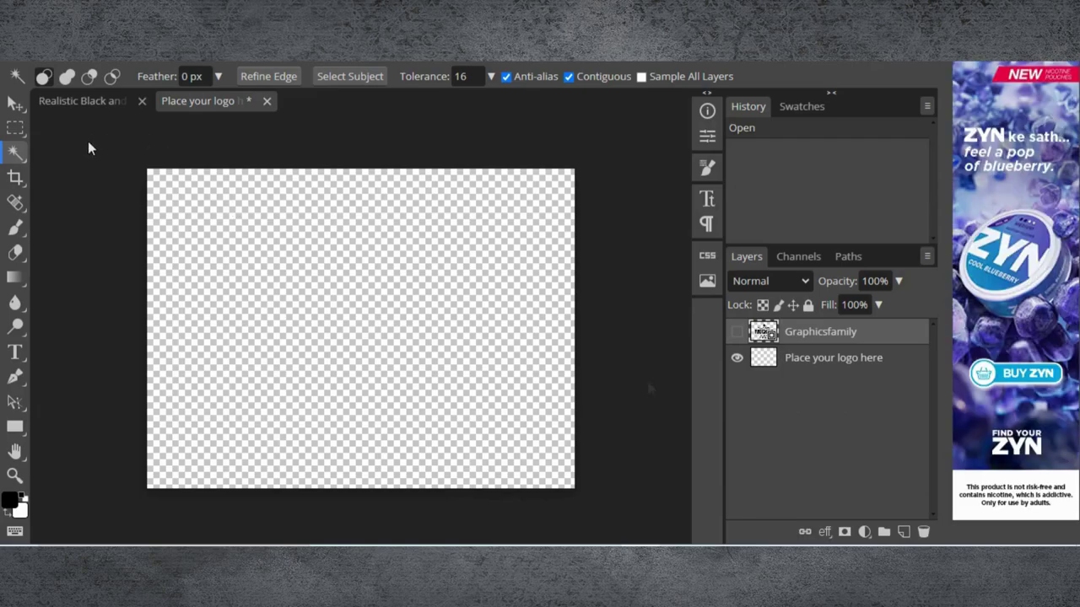
# Bring the downloaded CN logo PNG from the Canva browser window into Photopea's smart object and scale it to 270.22%
pyautogui.moveTo(516, 546)
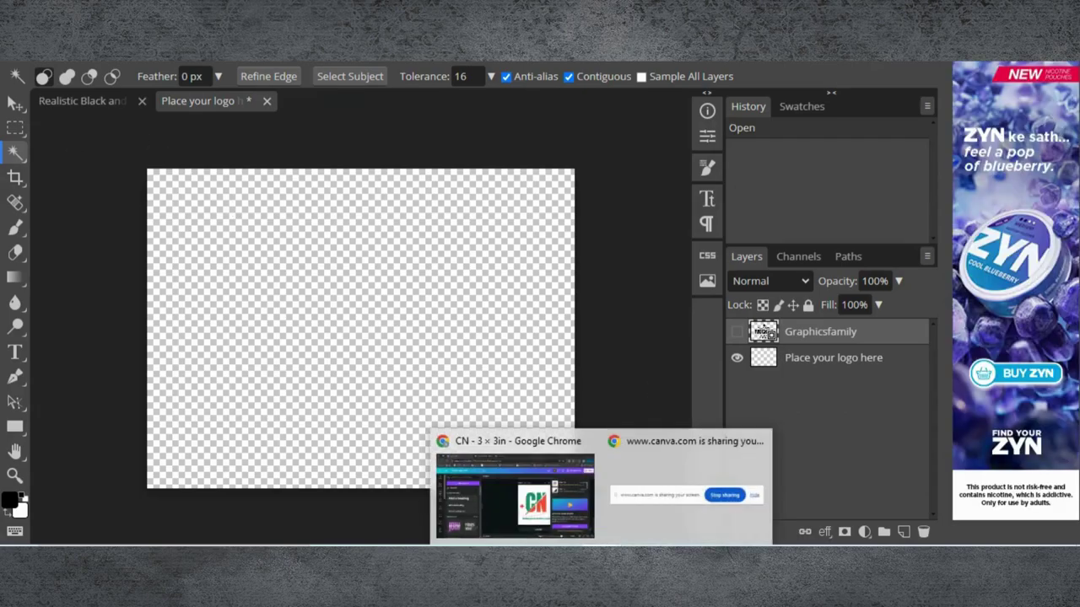
pyautogui.click(555, 499)
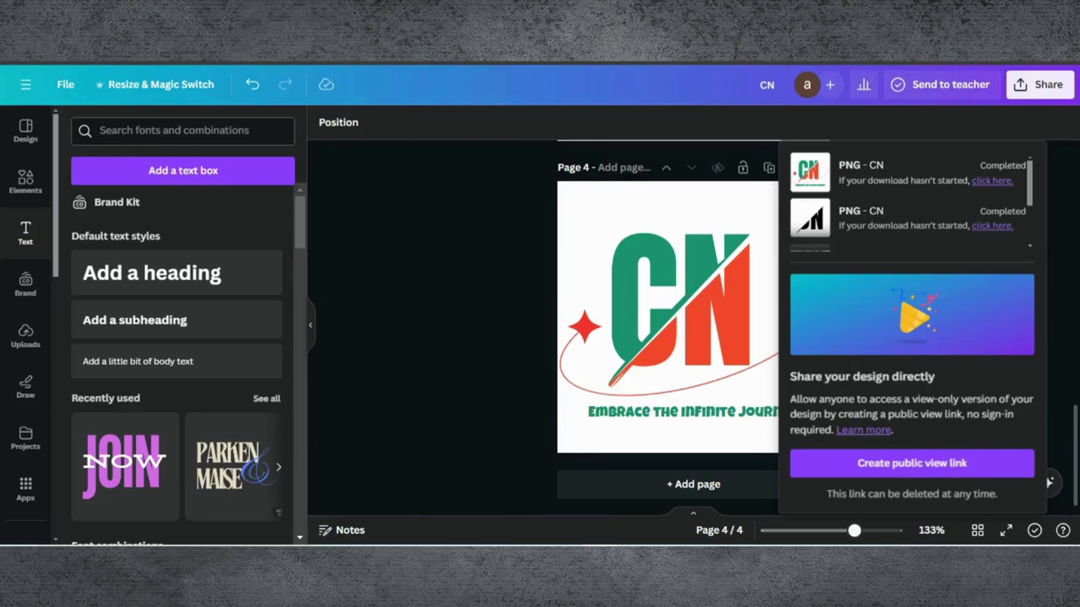
pyautogui.moveTo(833, 96); pyautogui.dragTo(622, 494)
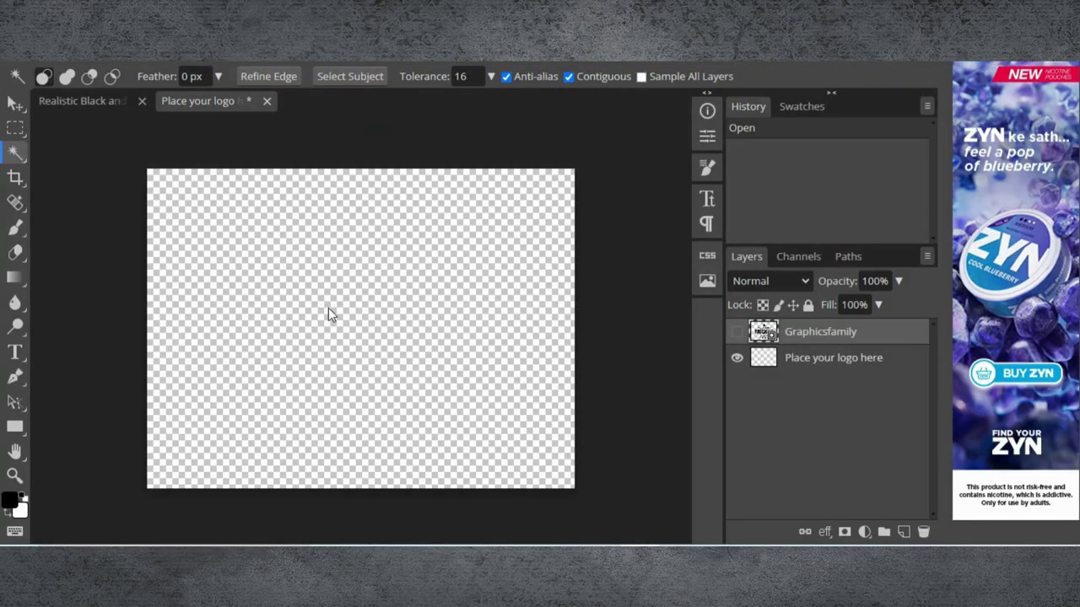
pyautogui.moveTo(329, 308); pyautogui.dragTo(149, 222)
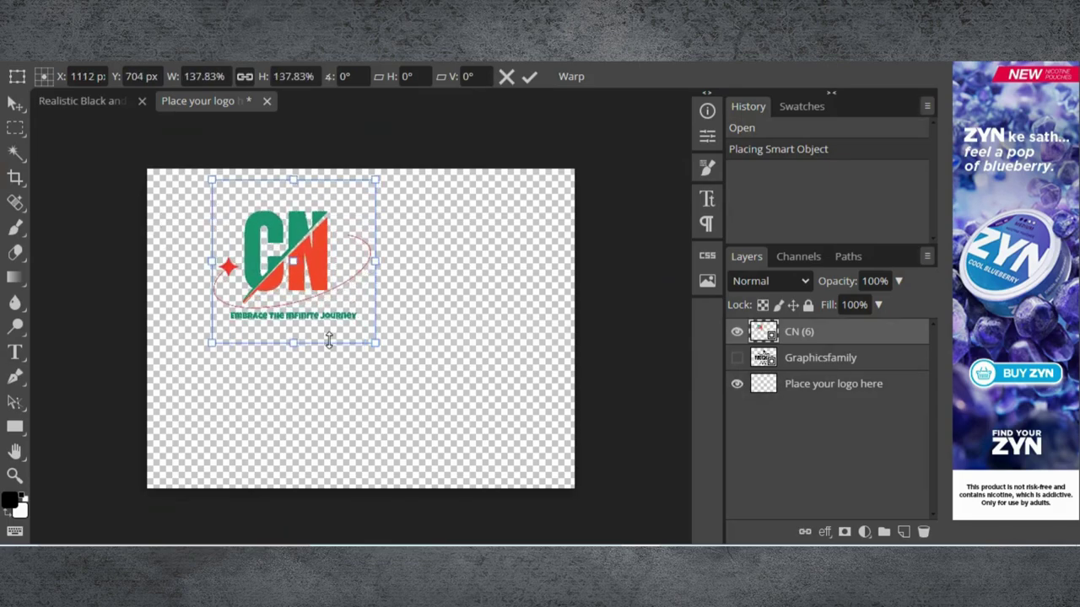
pyautogui.moveTo(375, 343); pyautogui.dragTo(588, 417)
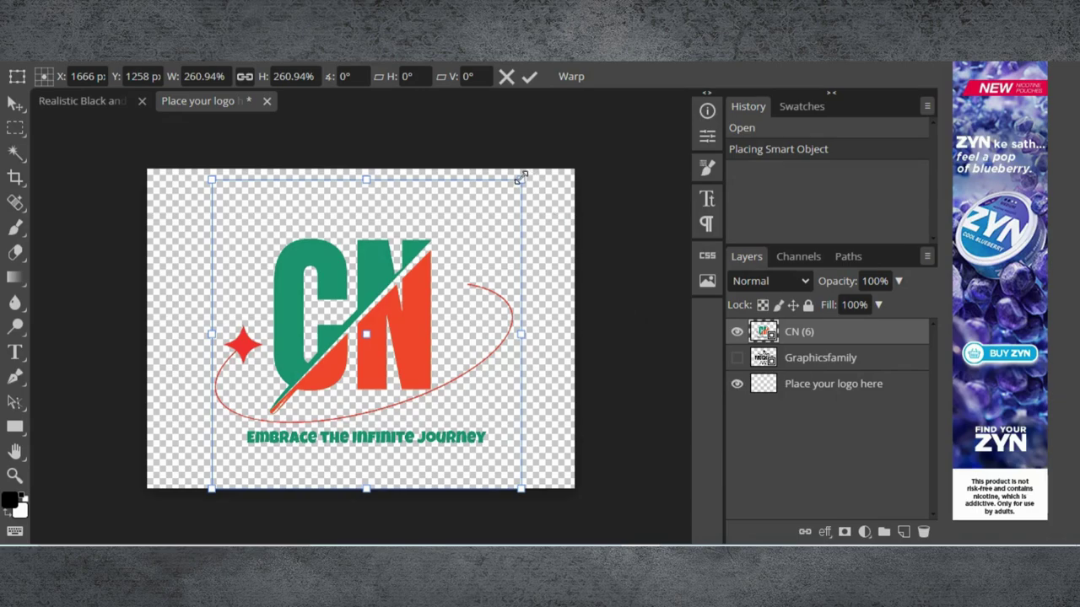
pyautogui.moveTo(521, 180); pyautogui.dragTo(531, 169)
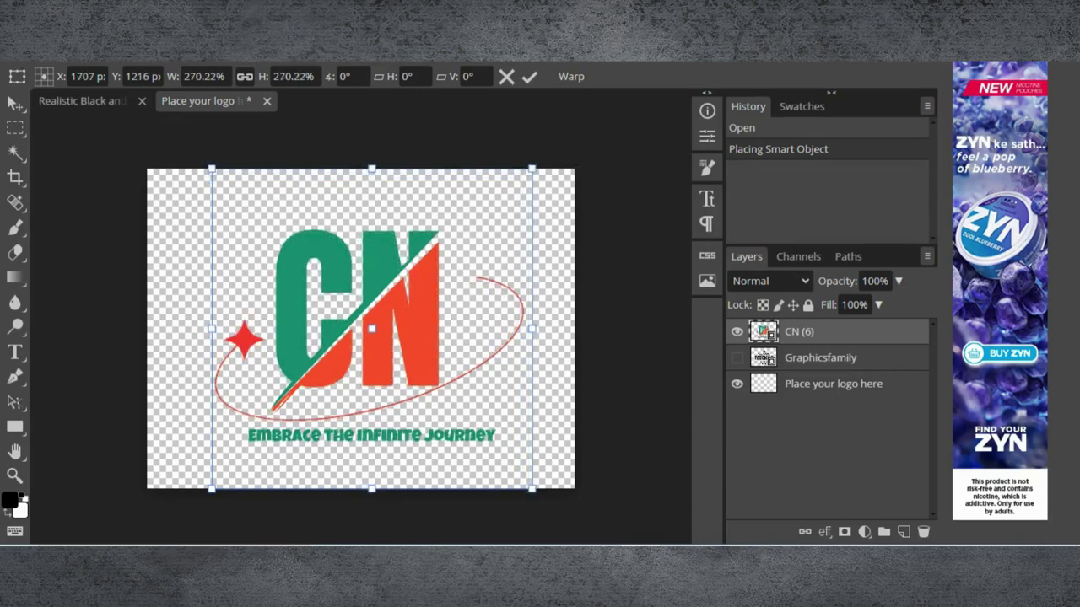
# Save the smart object with the CN logo and return to the mockup document
pyautogui.click(19, 50)
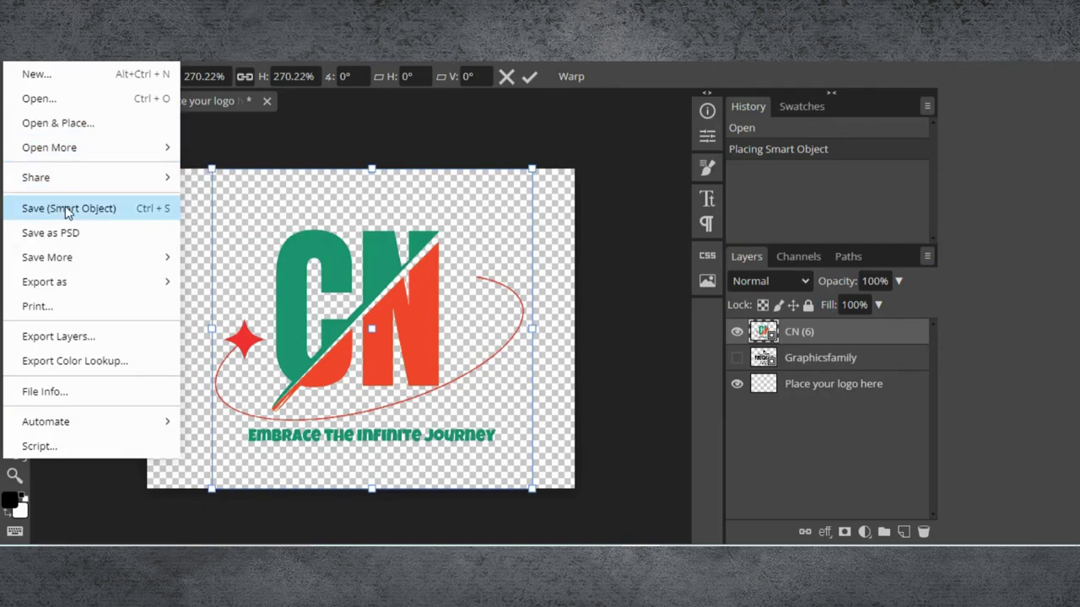
pyautogui.click(101, 211)
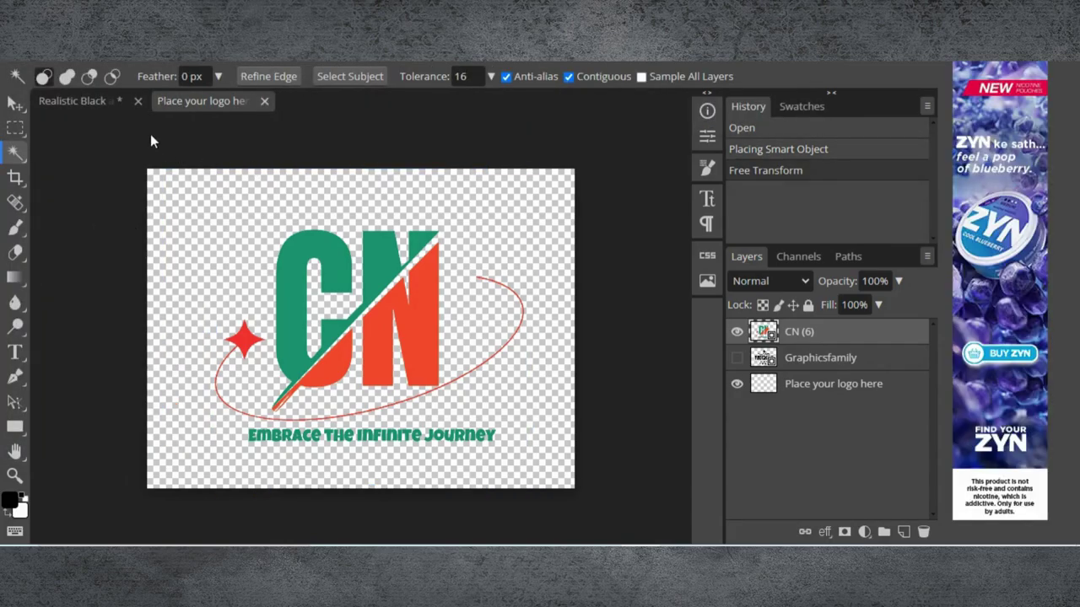
pyautogui.click(86, 103)
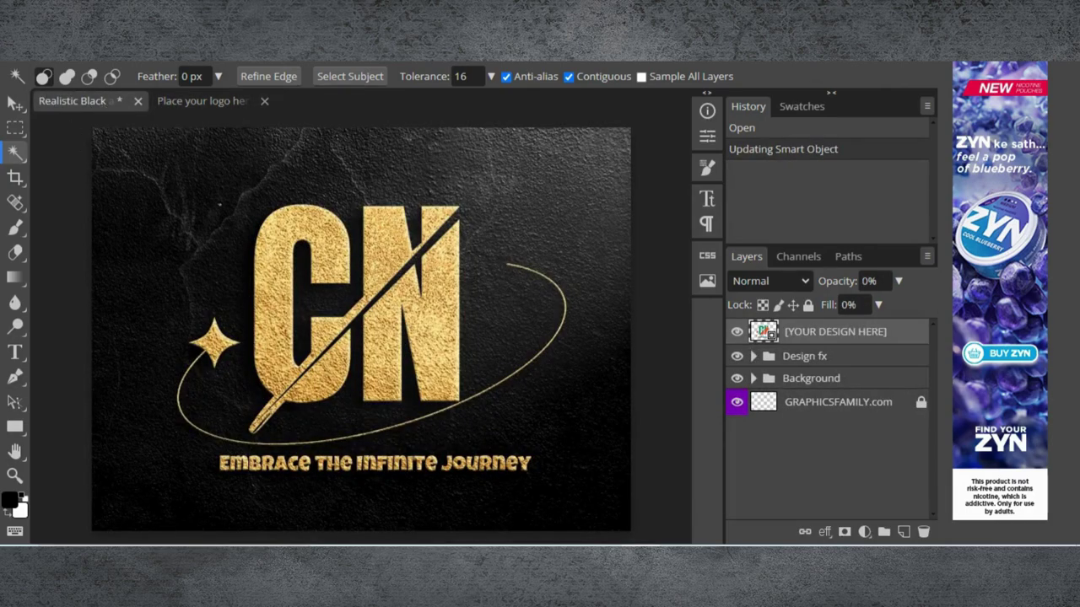
# Export the finished mockup as a 1364 × 1021 px PNG at 100% quality
pyautogui.click(19, 52)
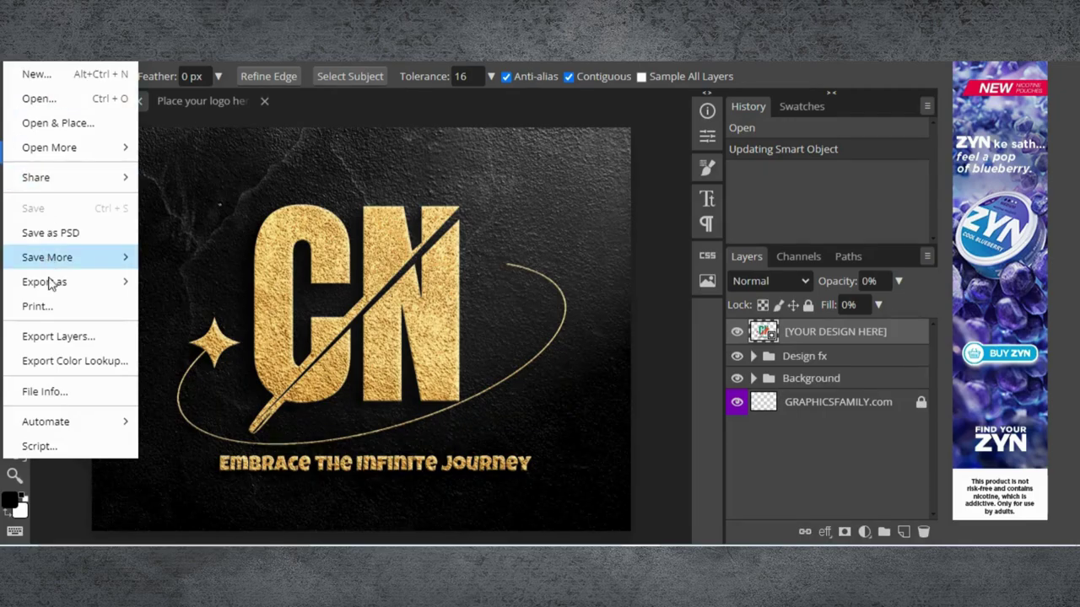
pyautogui.moveTo(52, 288)
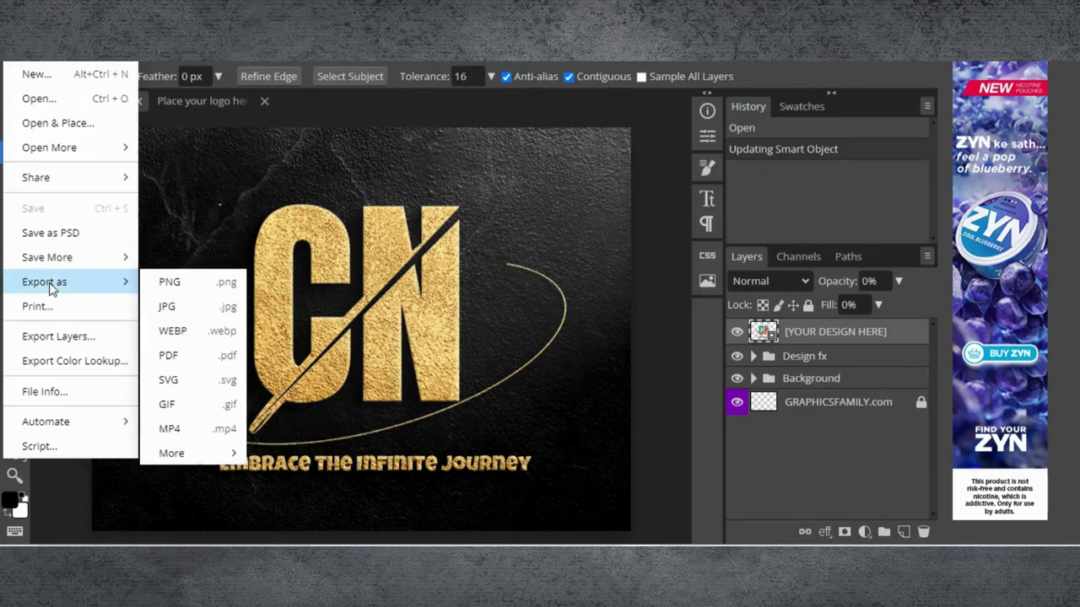
pyautogui.click(166, 282)
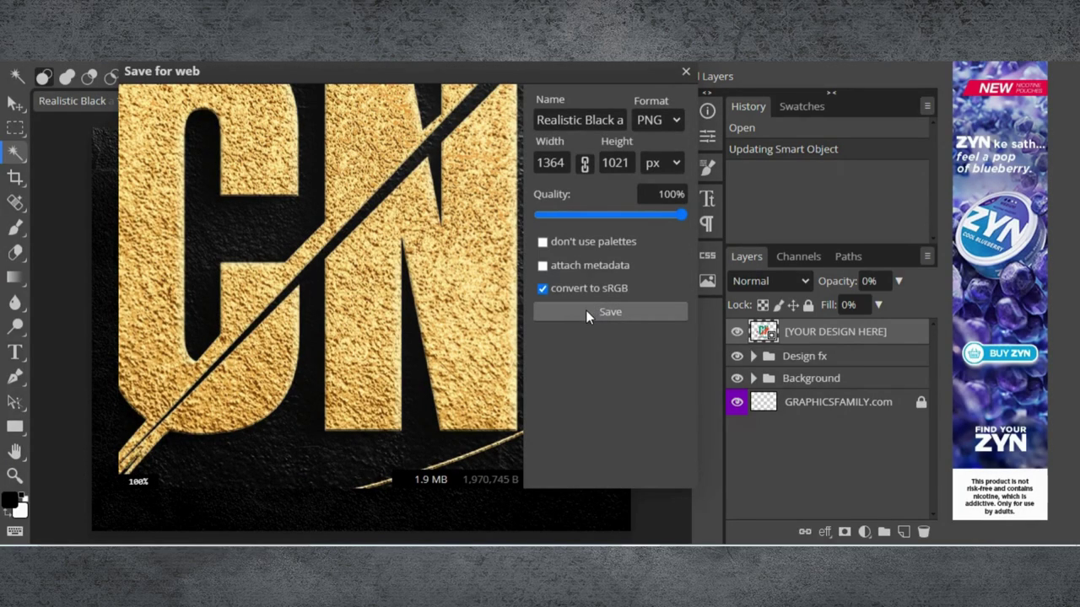
pyautogui.click(588, 314)
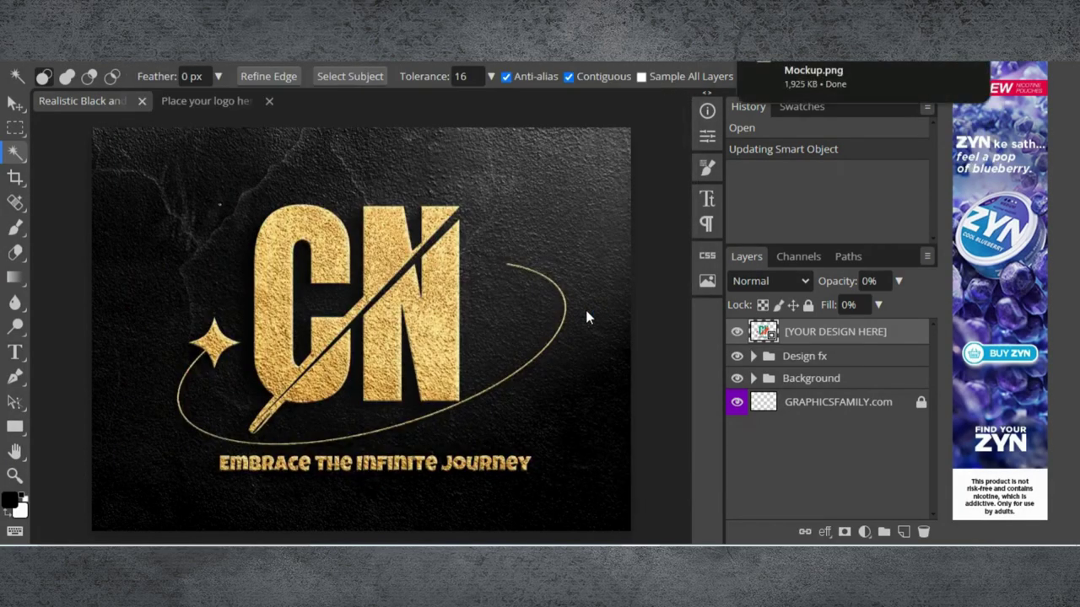
# Switch to Canva and bring the exported mockup PNG from the browser downloads into the design
pyautogui.moveTo(842, 59); pyautogui.dragTo(655, 296)
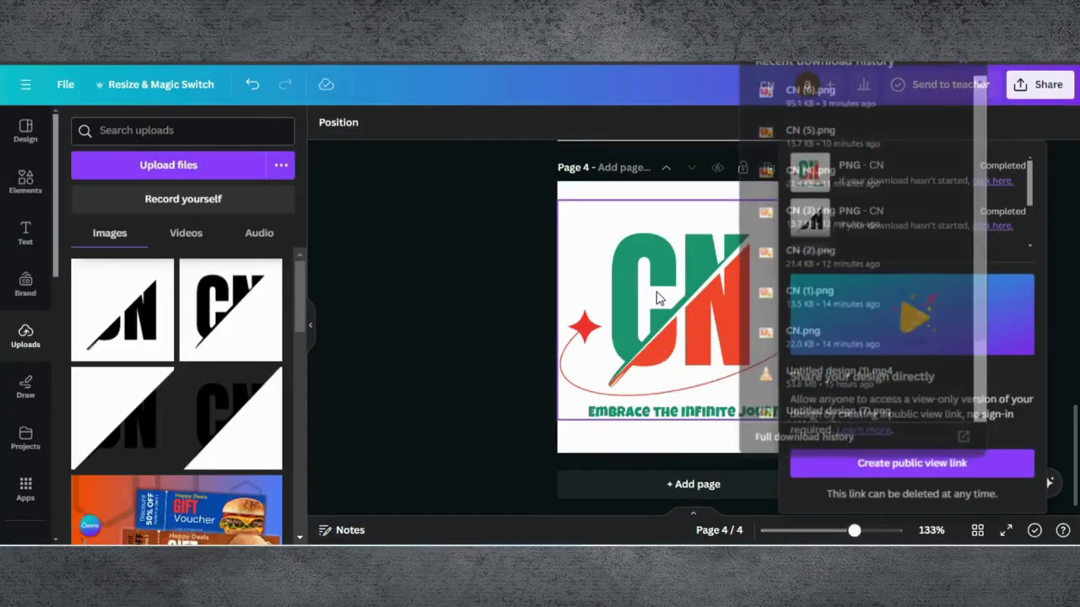